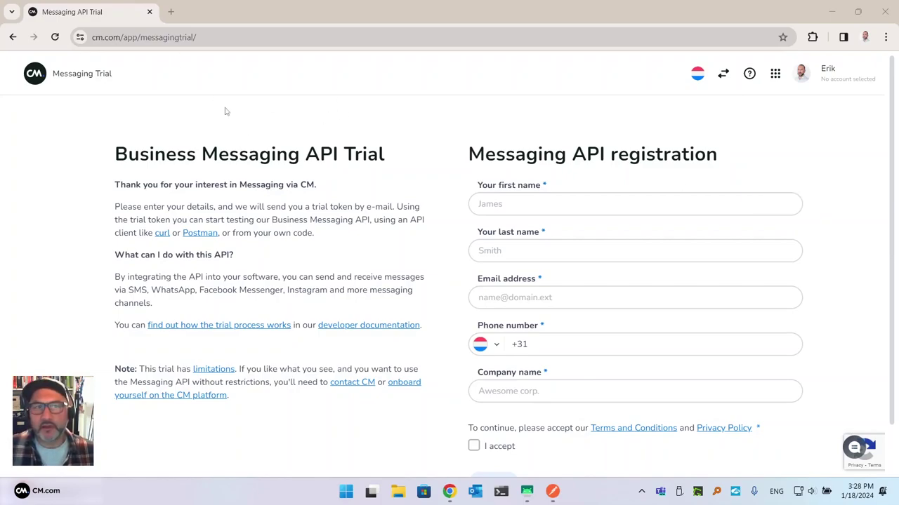
- Check the trial page's full web address and glance at the Android emulator
click(225, 36)
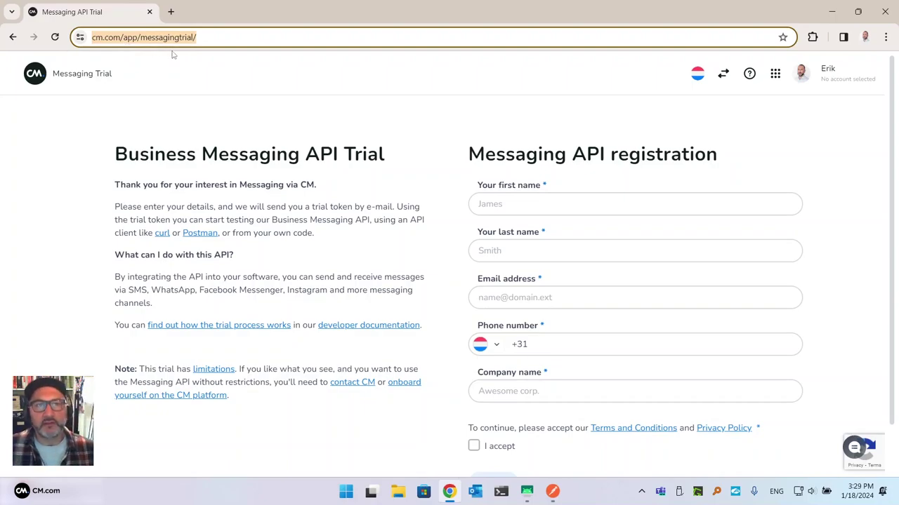
click(207, 33)
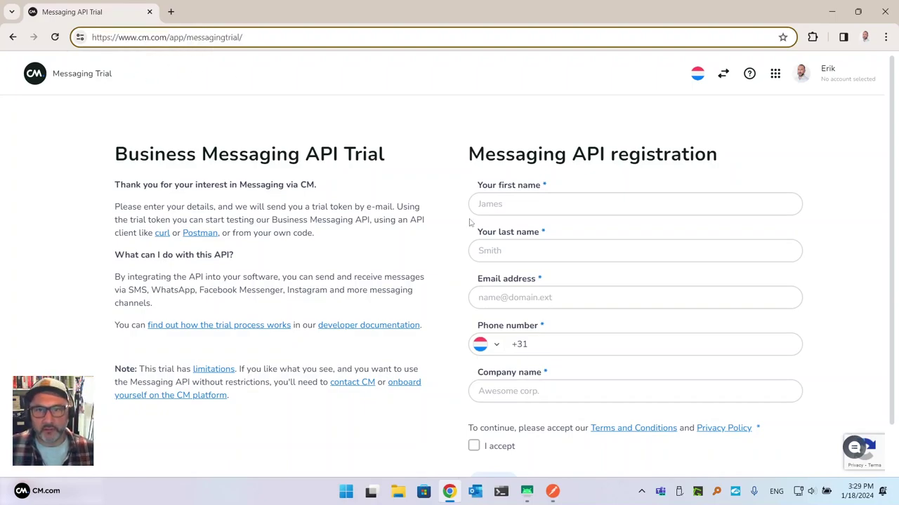
scroll(452, 198, down, 1)
scroll(452, 198, up, 1)
click(450, 169)
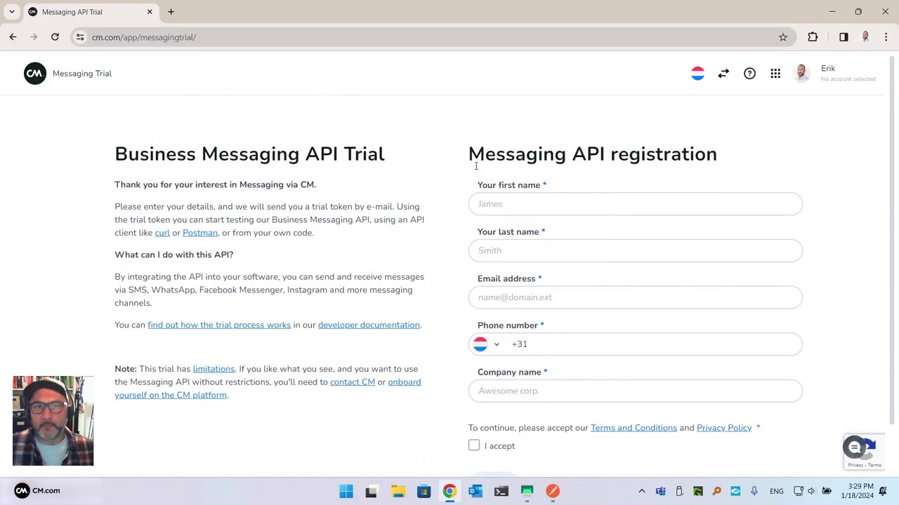
click(525, 491)
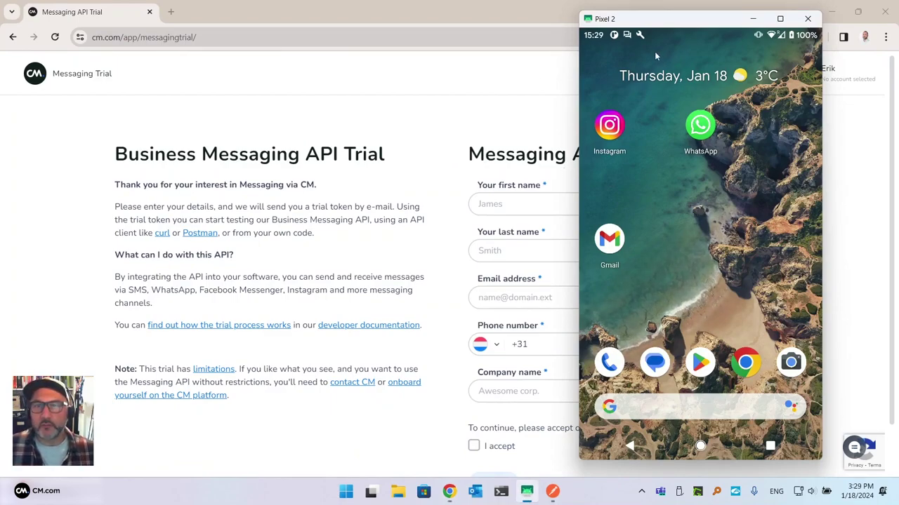
click(418, 140)
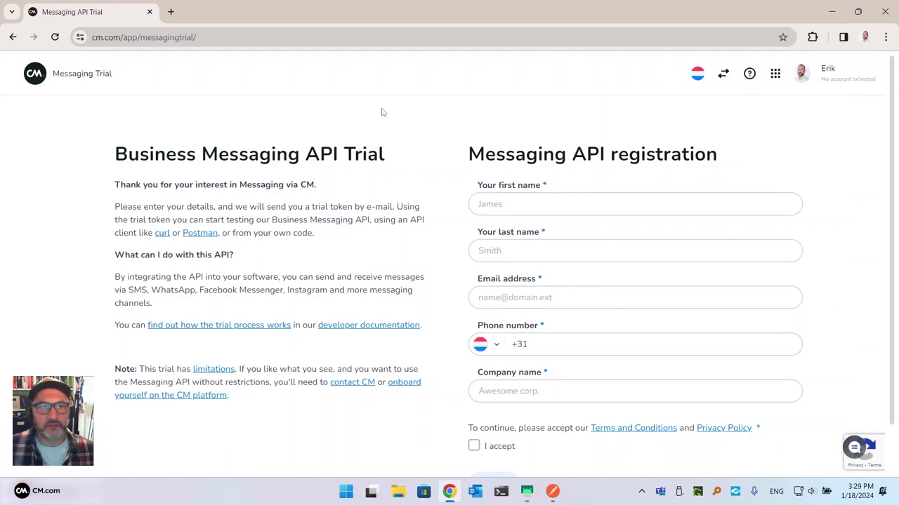
- Enter the user's first name, last name and e-mail address in the registration form
click(495, 203)
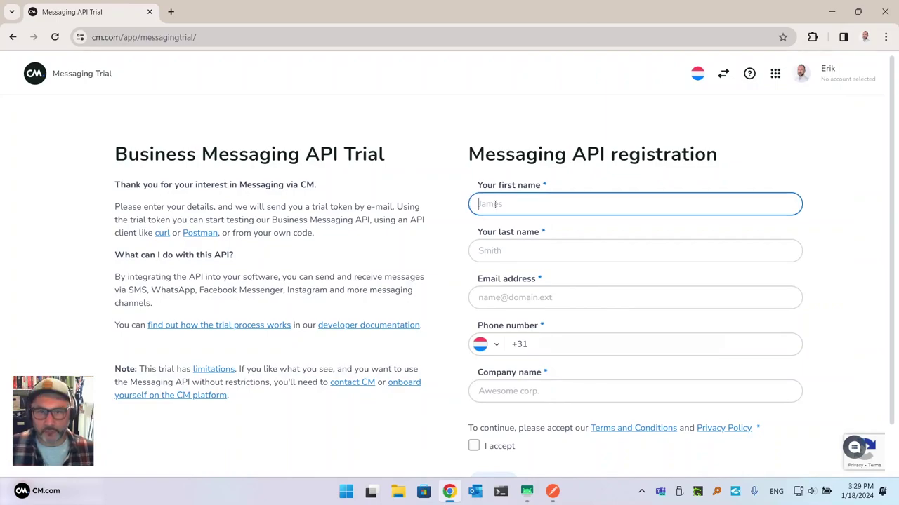
key(Tab)
click(499, 295)
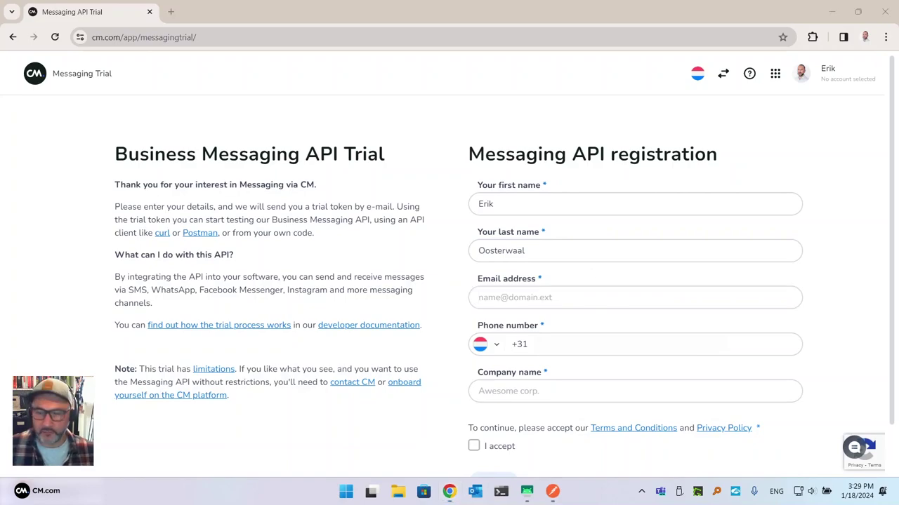
click(535, 297)
key(ctrl+v)
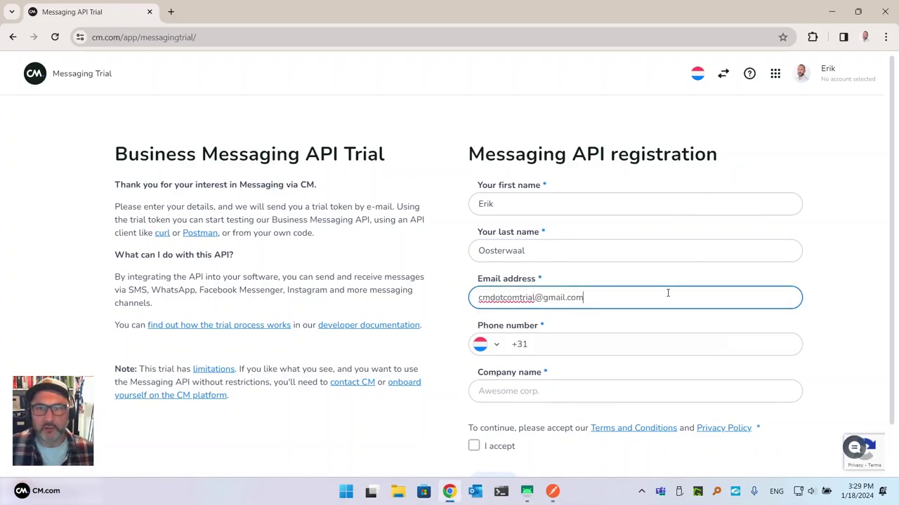
- Choose Germany (+49), paste the phone number, and set the company to cm.com
click(481, 347)
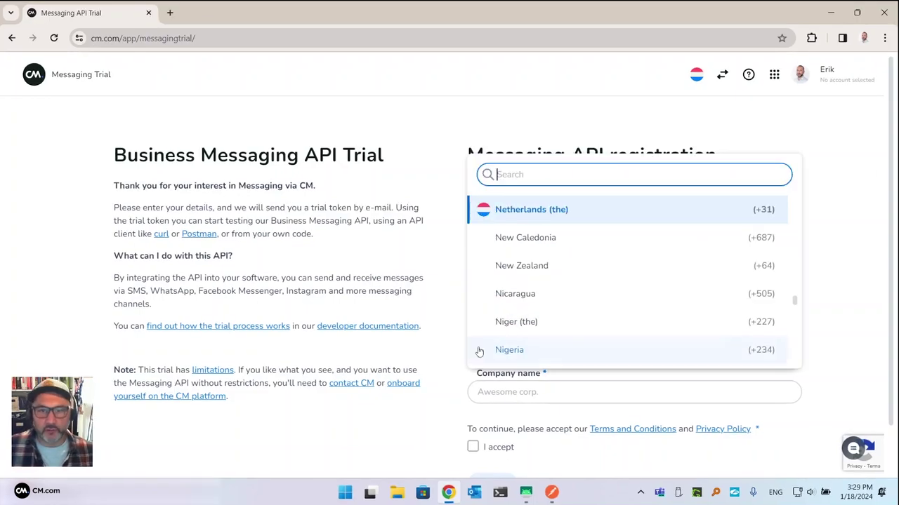
text(germa)
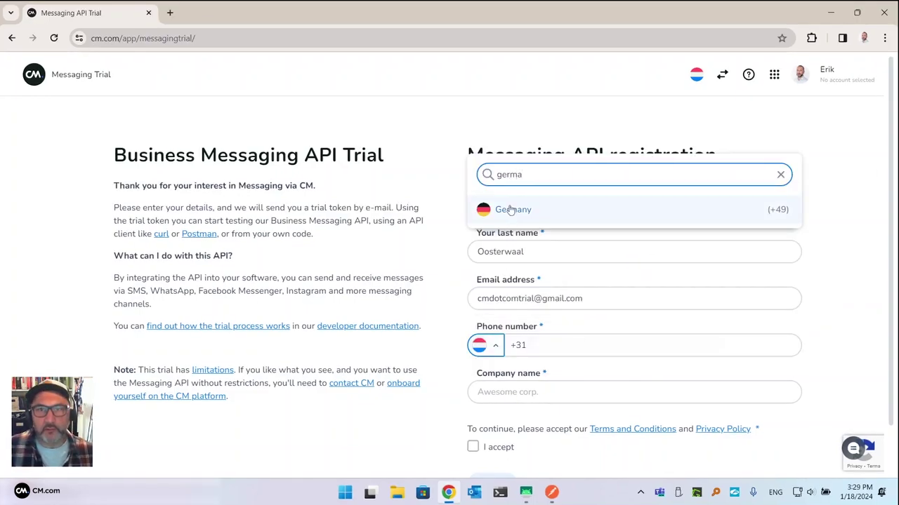
click(510, 210)
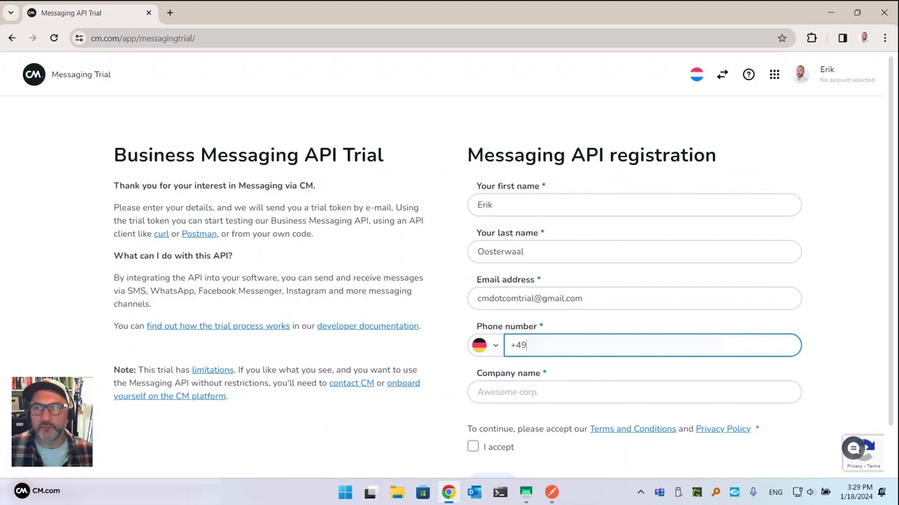
click(625, 344)
key(ctrl+v)
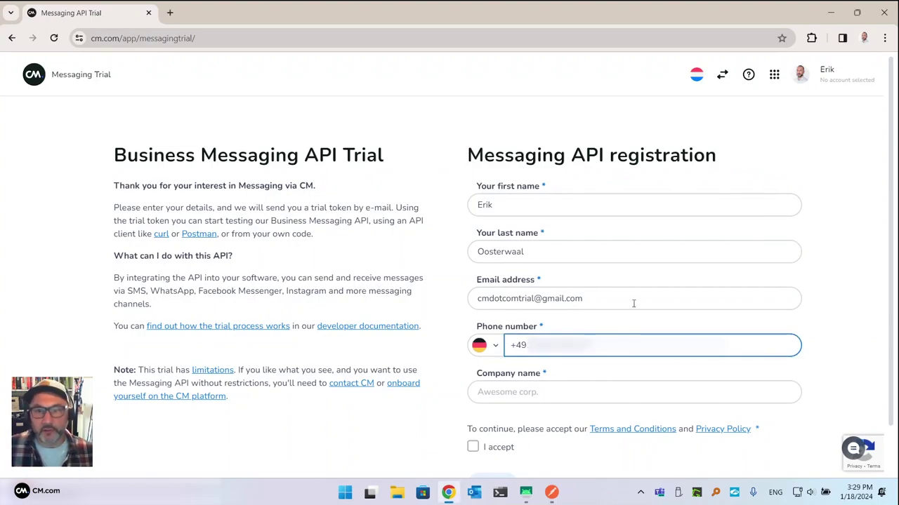
click(523, 393)
text(cm.com)
- Accept the terms and privacy policy and submit the registration form
scroll(432, 363, down, 1)
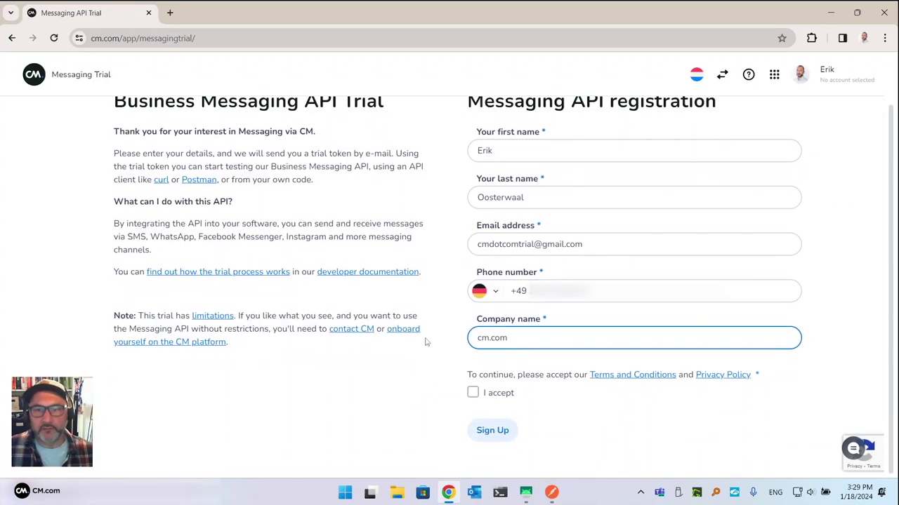
click(472, 392)
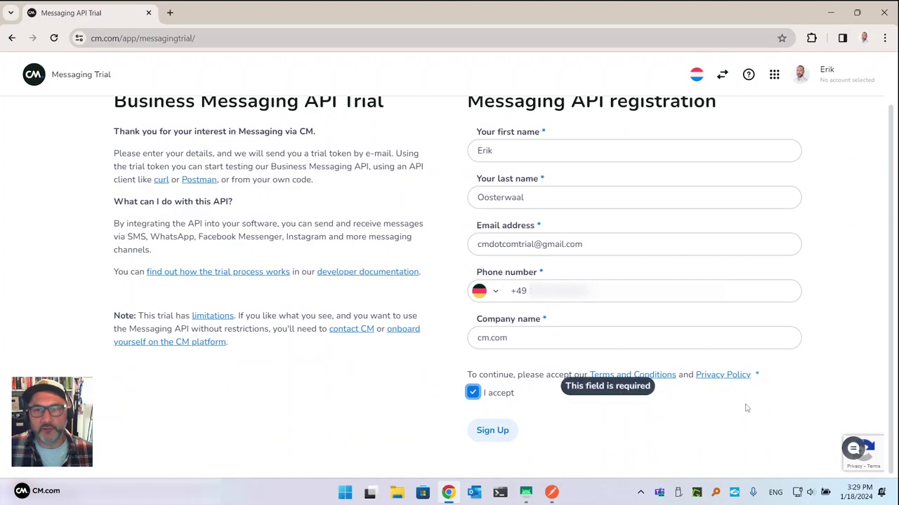
scroll(414, 315, up, 1)
scroll(414, 314, down, 1)
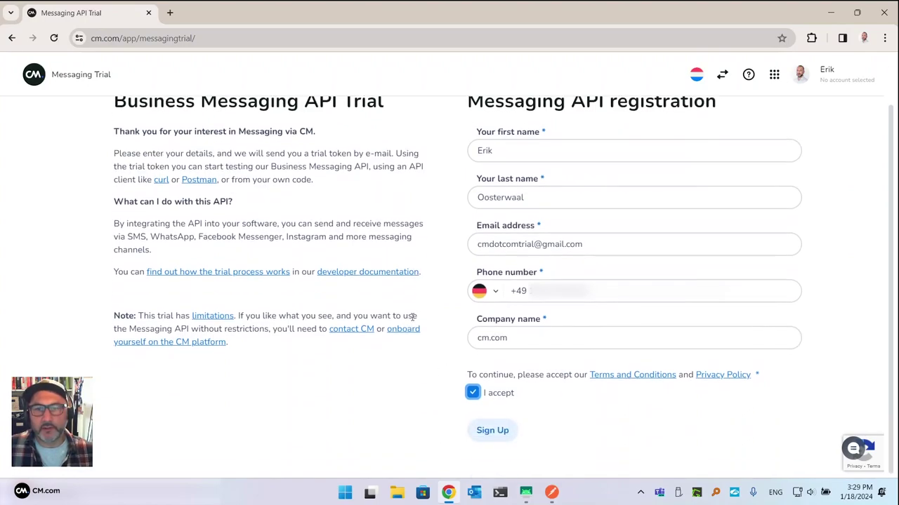
click(492, 430)
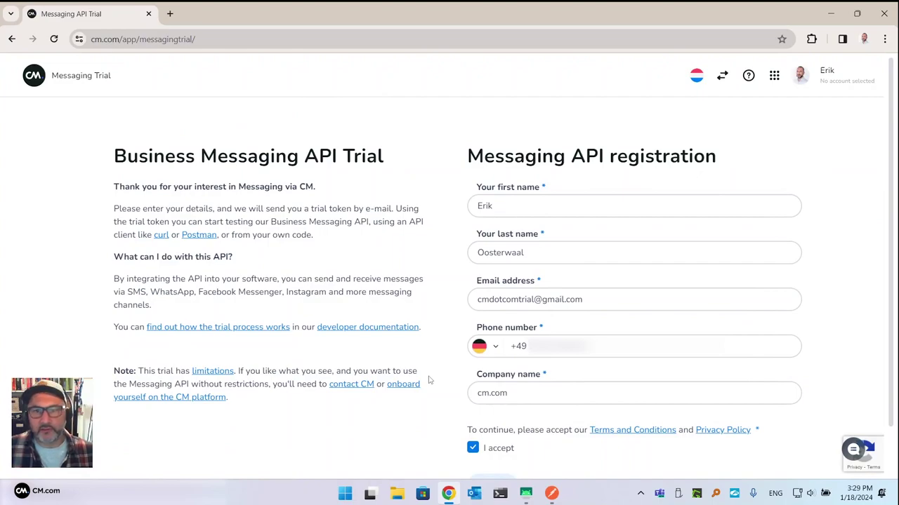
- Submit the trial registration with Sign Up
scroll(429, 380, down, 1)
scroll(430, 379, up, 1)
scroll(430, 380, down, 1)
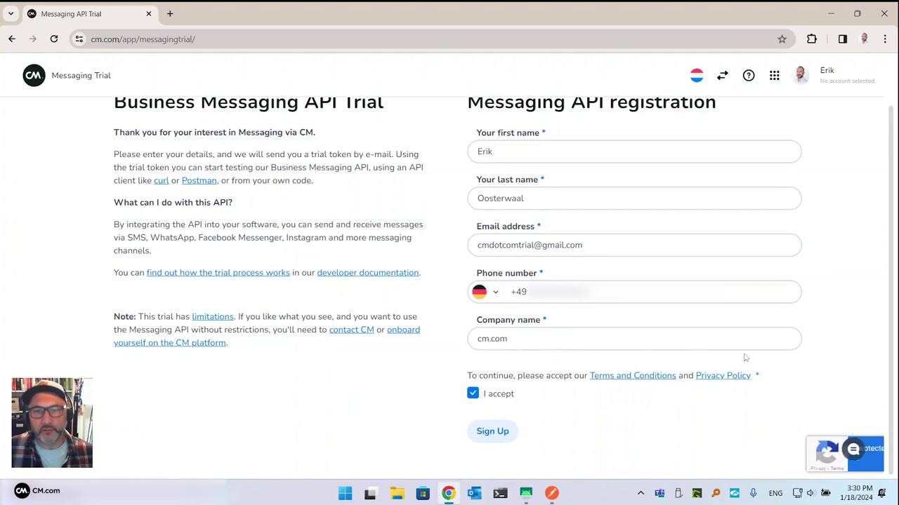
scroll(391, 372, up, 1)
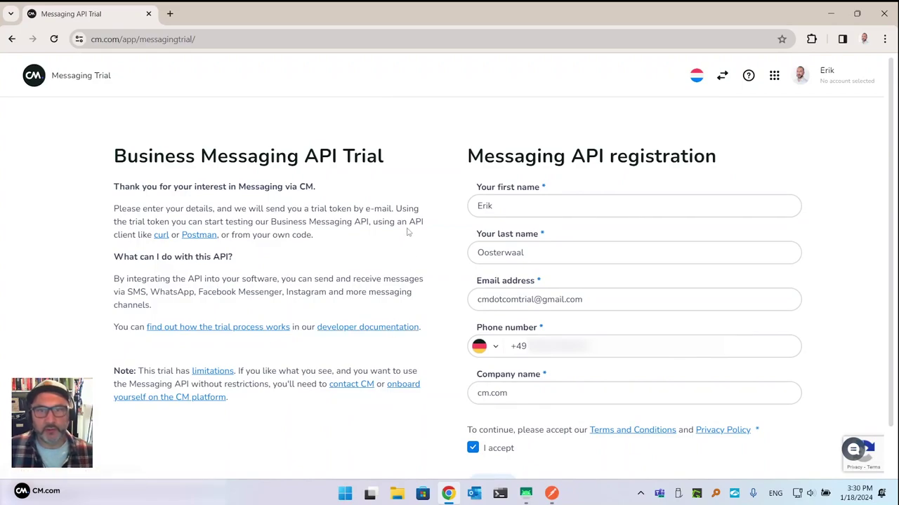
scroll(407, 232, down, 1)
scroll(409, 226, up, 1)
scroll(403, 234, down, 1)
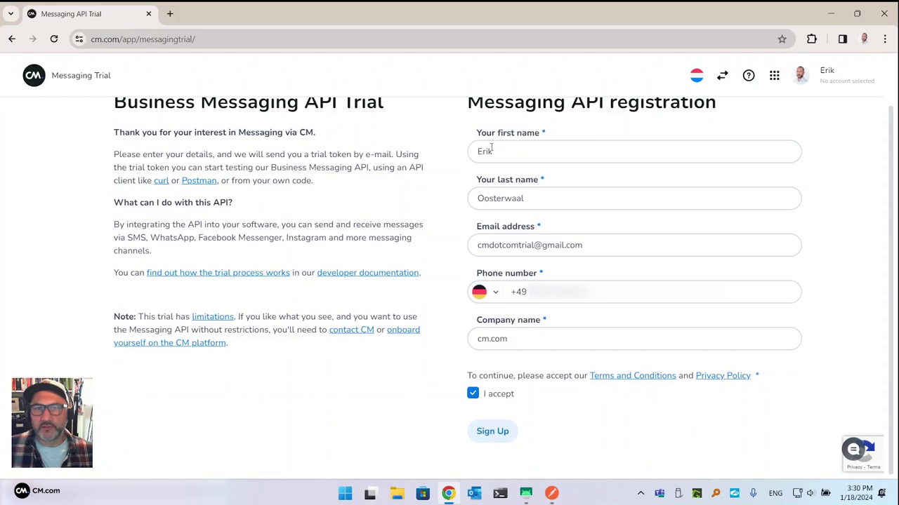
click(489, 433)
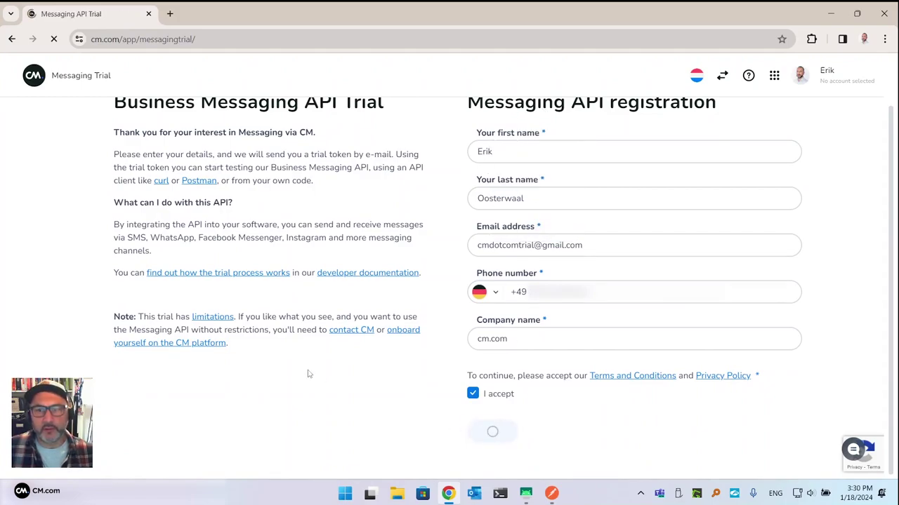
- Review the token success message, then switch to the emulator's Gmail inbox
drag(101, 127, 321, 127)
click(295, 126)
click(295, 166)
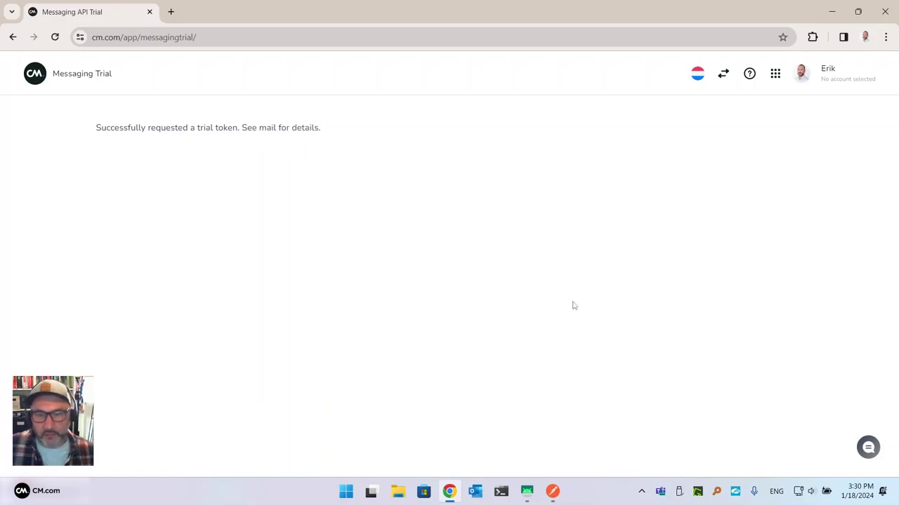
click(527, 491)
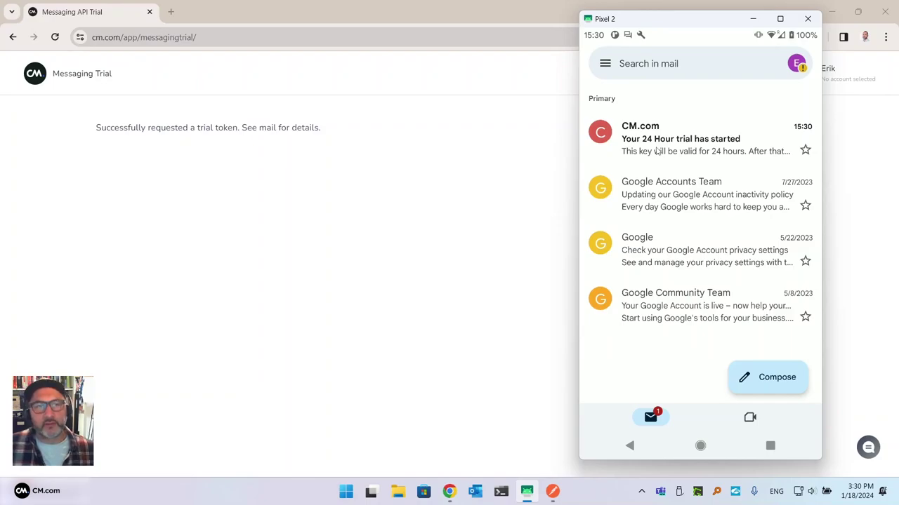
- Open the 'Your 24 Hour trial has started' e-mail and scroll to the temporary API key
click(656, 151)
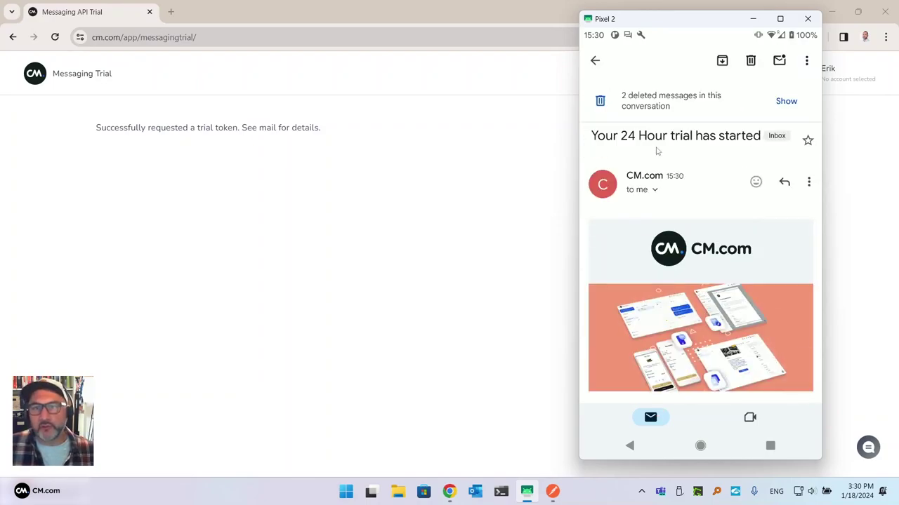
scroll(654, 232, down, 2)
scroll(654, 231, up, 2)
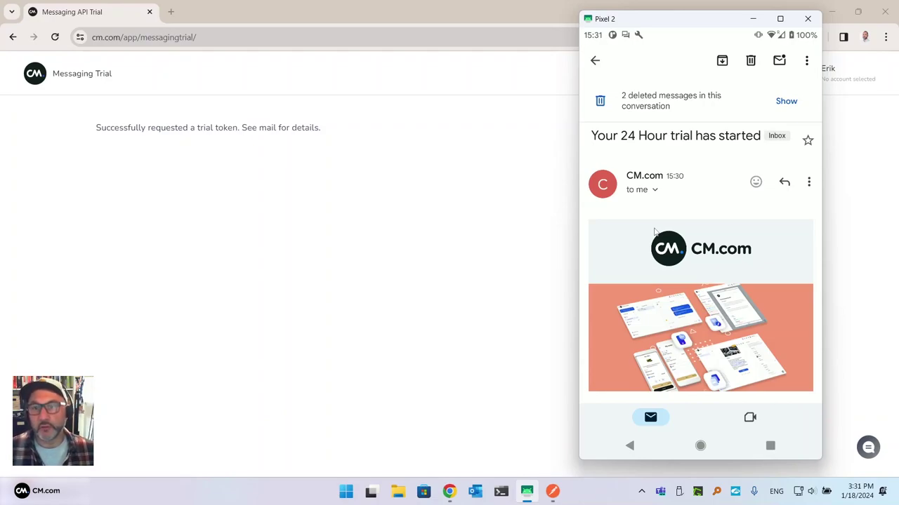
scroll(642, 209, down, 4)
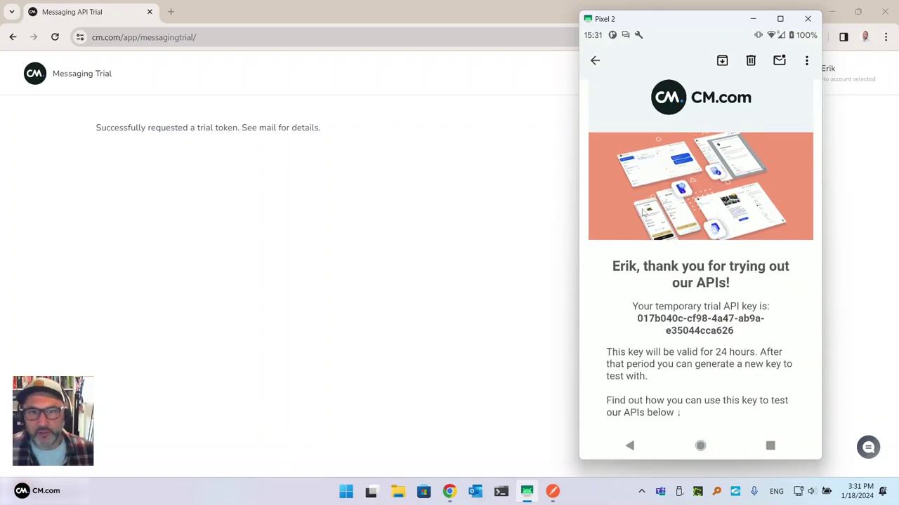
scroll(642, 211, down, 2)
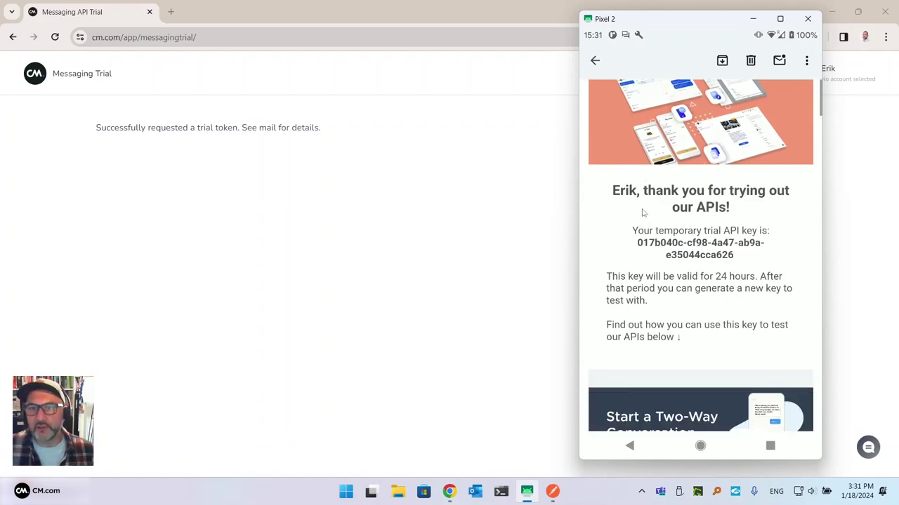
scroll(648, 234, down, 2)
scroll(645, 234, up, 1)
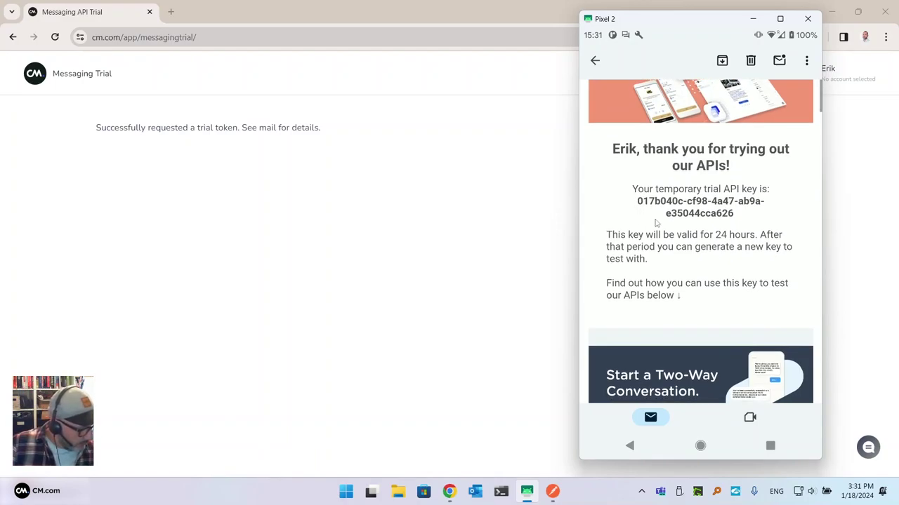
click(655, 222)
key(ctrl+c)
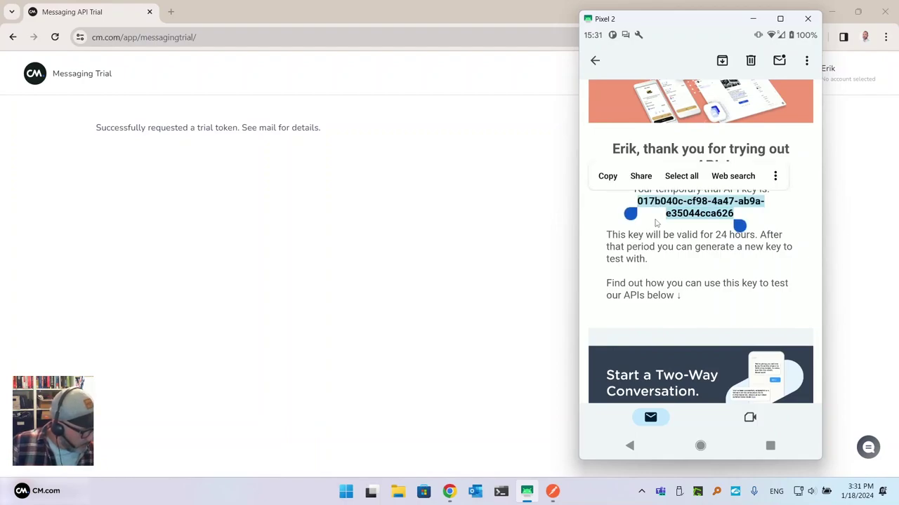
click(655, 222)
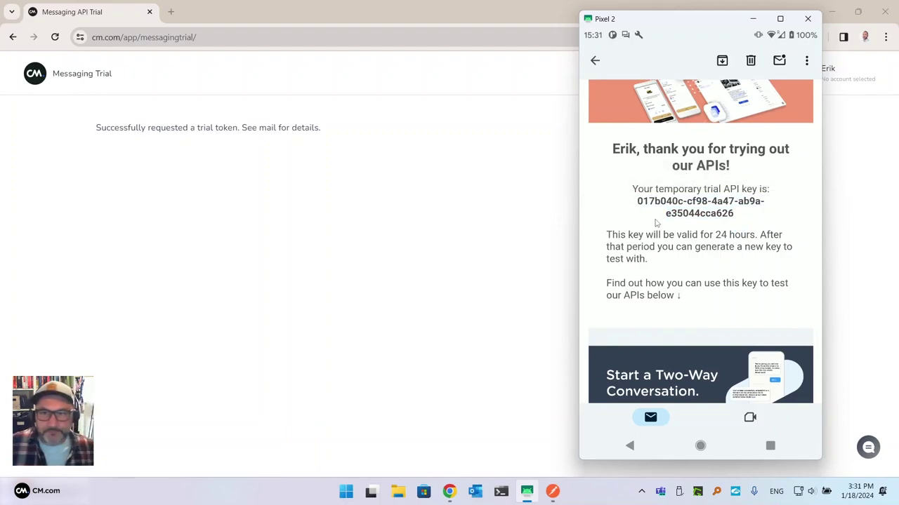
scroll(655, 223, down, 3)
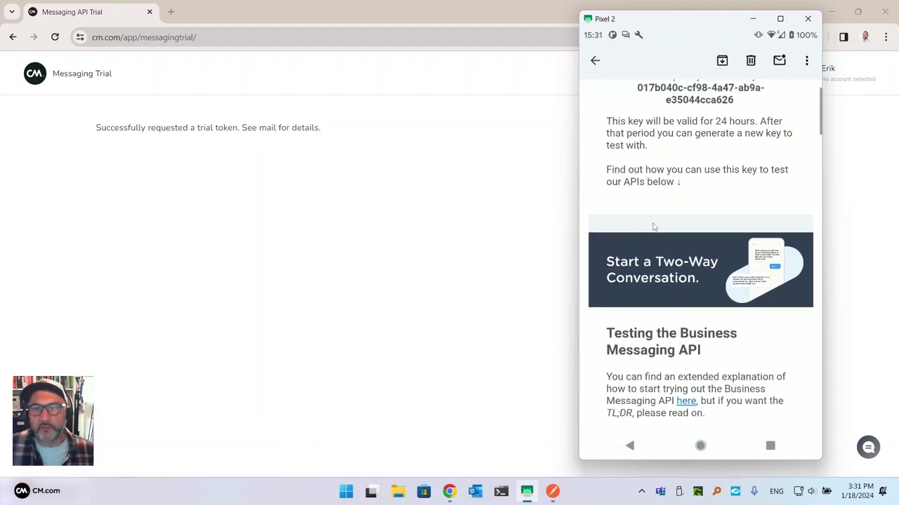
scroll(653, 226, down, 4)
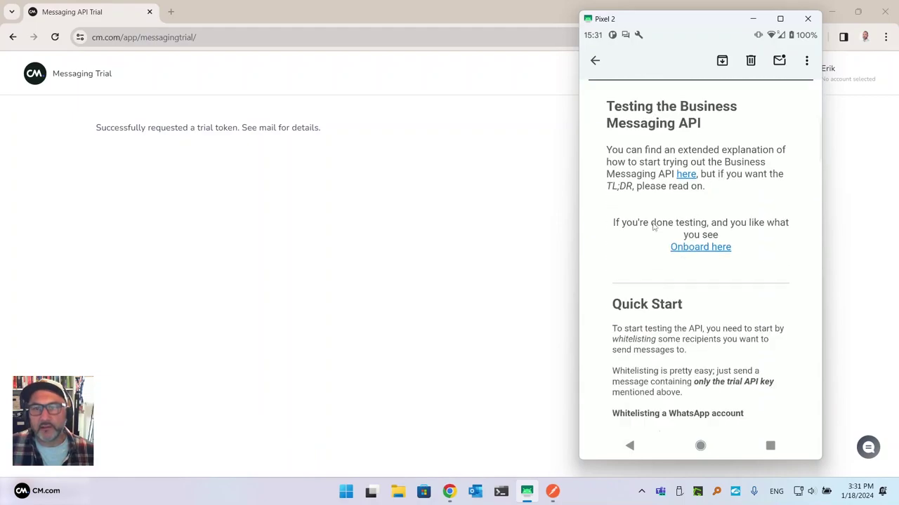
- Scroll the trial e-mail down to the WhatsApp and Facebook Messenger whitelisting steps
scroll(652, 226, down, 1)
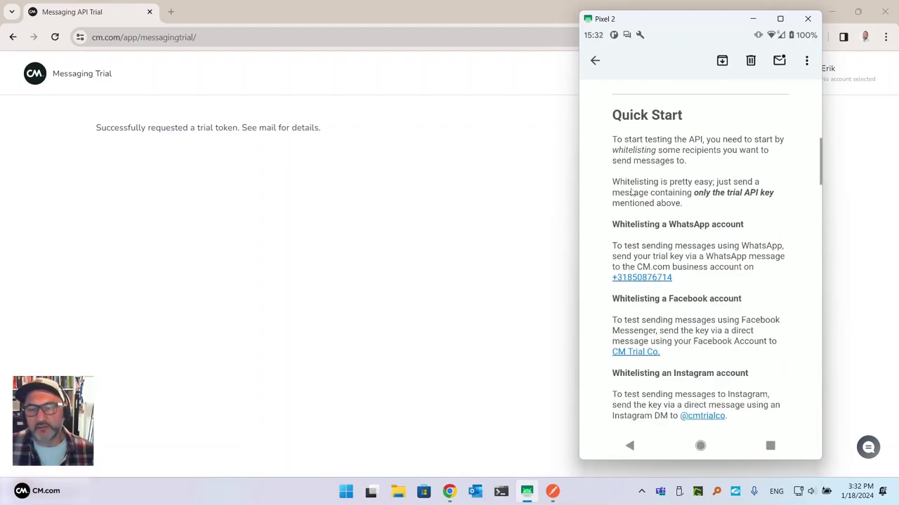
scroll(631, 192, down, 2)
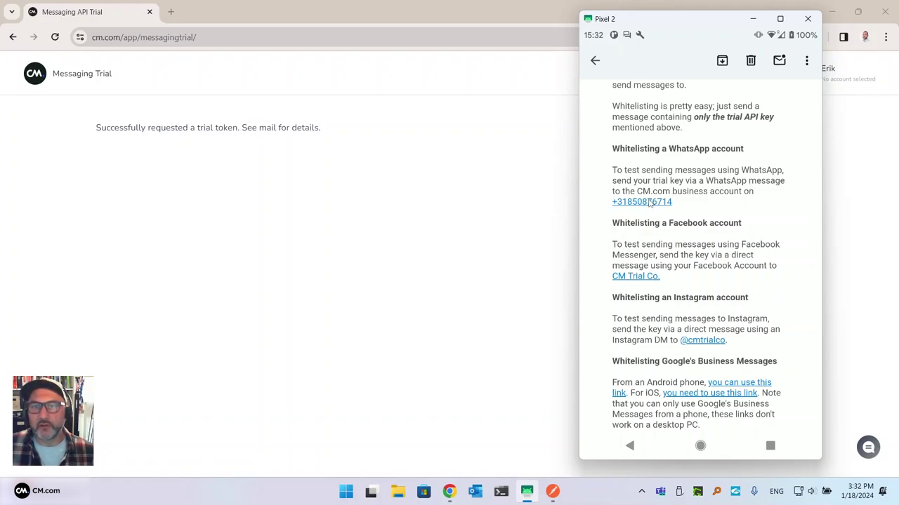
- Paste and send the trial API key in the CM.com Messaging Trial WhatsApp chat
click(649, 203)
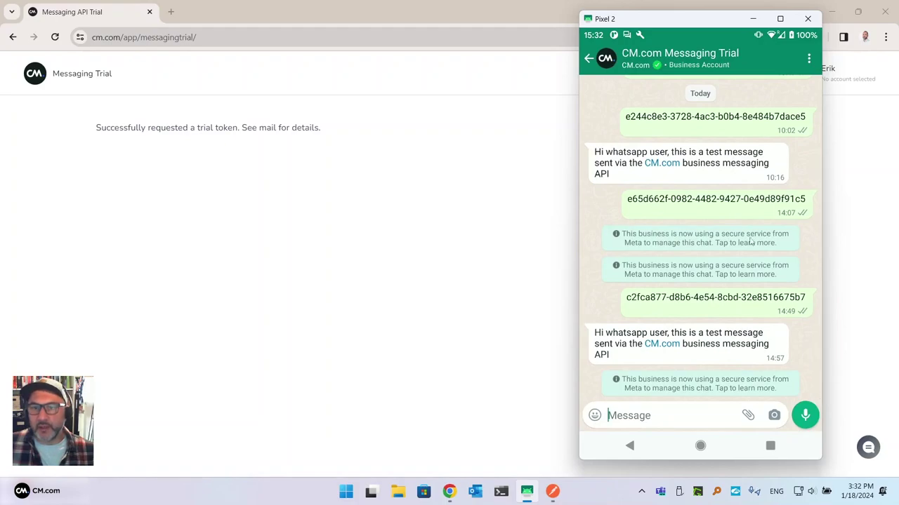
click(617, 421)
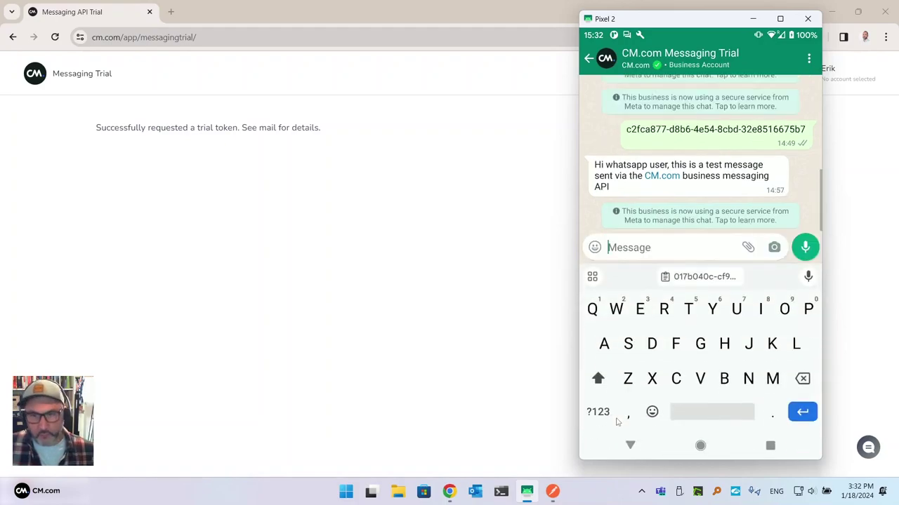
click(688, 277)
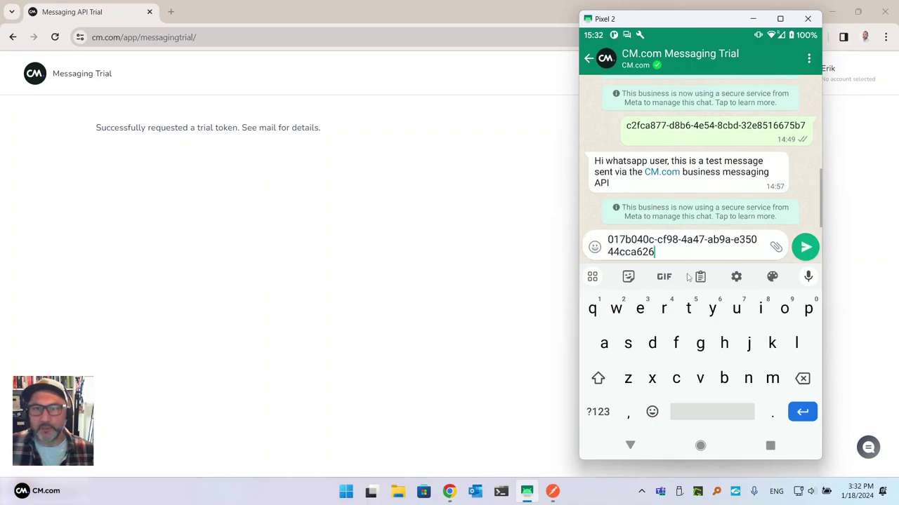
click(805, 247)
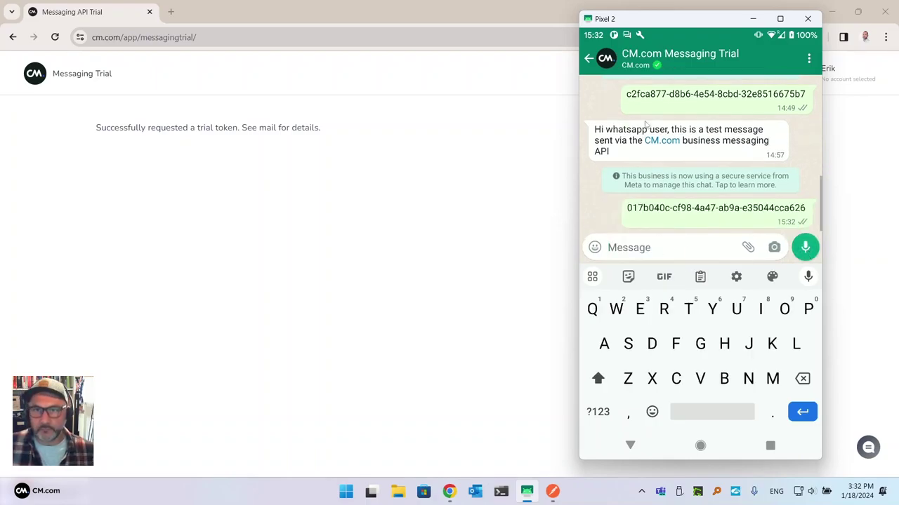
click(589, 61)
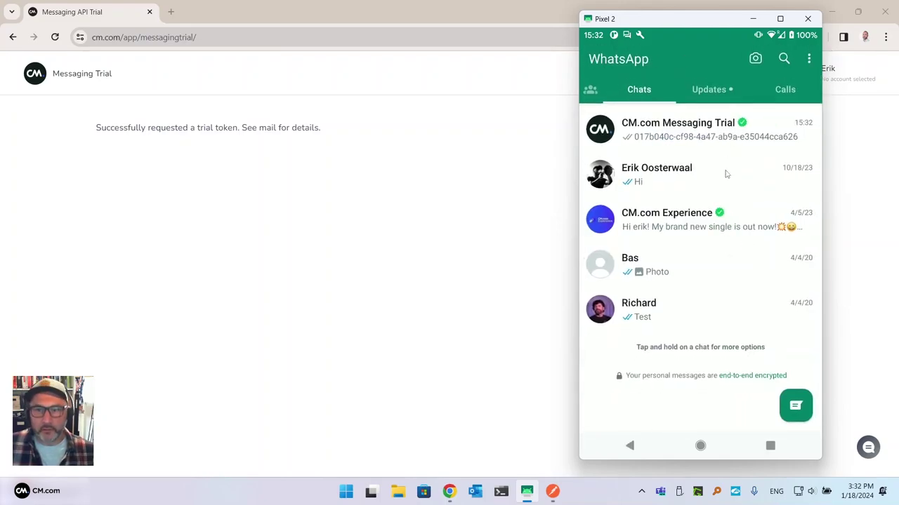
- Go back to the trial e-mail and follow its CM Trial Co. Facebook link
key(ctrl+h)
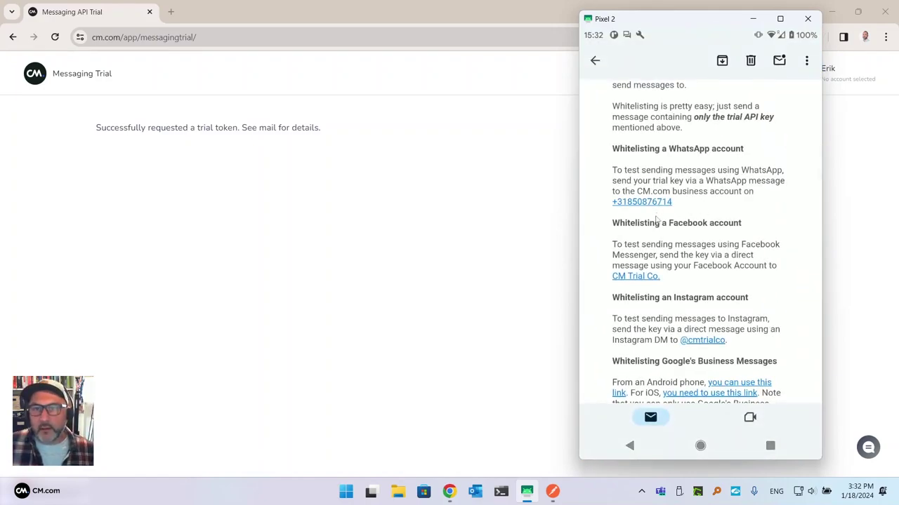
scroll(653, 226, up, 1)
scroll(656, 232, down, 2)
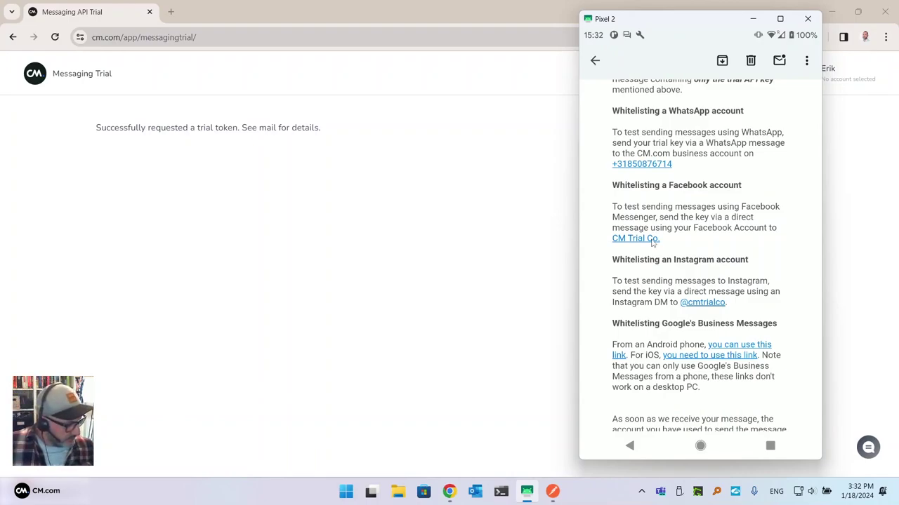
click(651, 239)
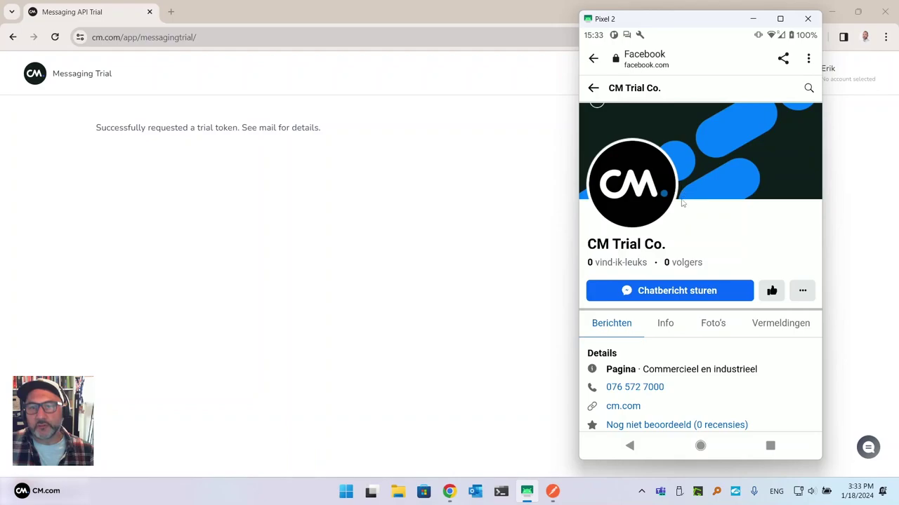
- Copy the CM Trial Co. page link and load it in a new desktop Chrome tab
scroll(681, 203, down, 3)
scroll(681, 203, up, 3)
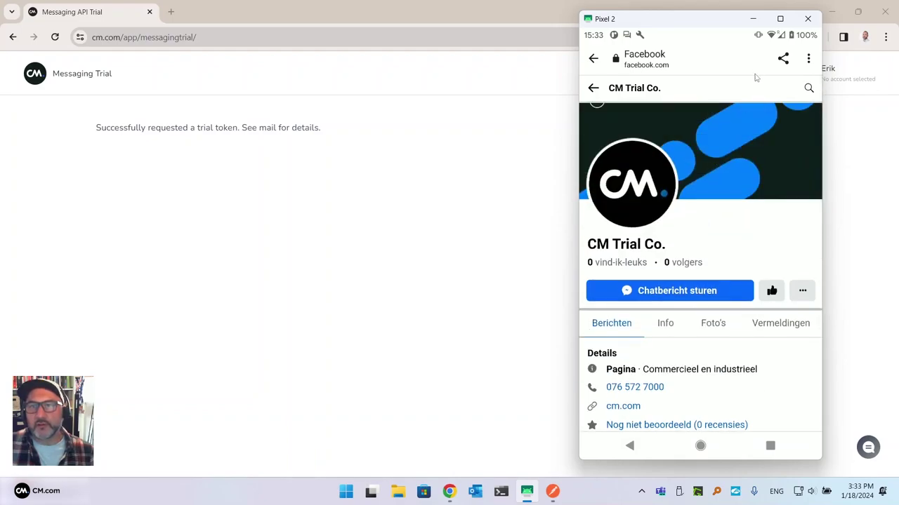
click(783, 59)
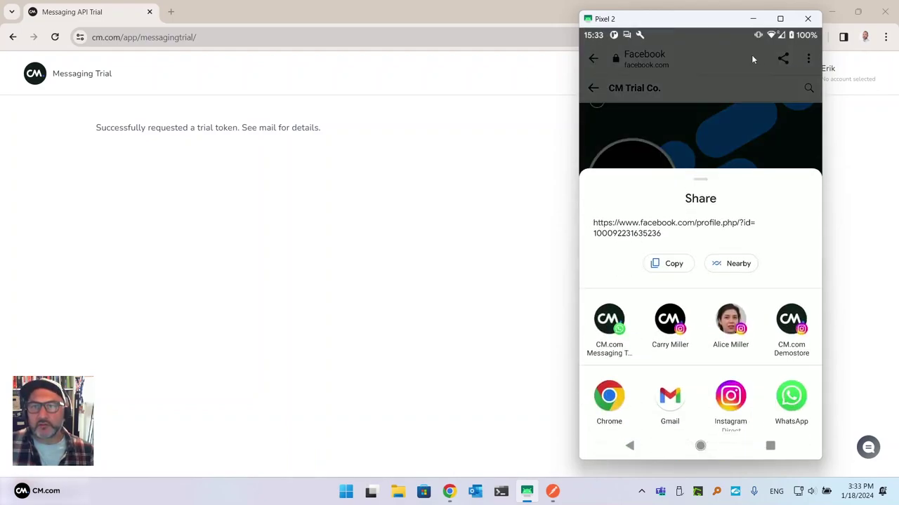
click(669, 266)
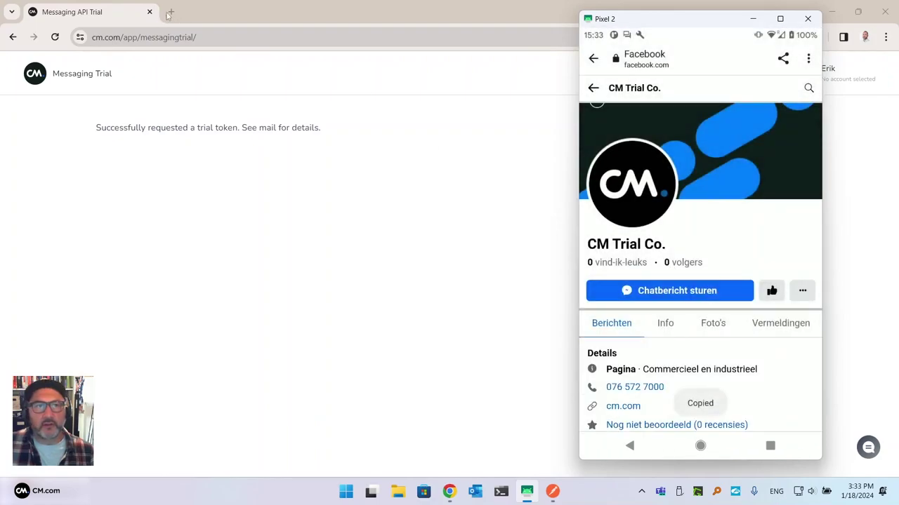
click(170, 13)
click(189, 40)
key(ctrl+v)
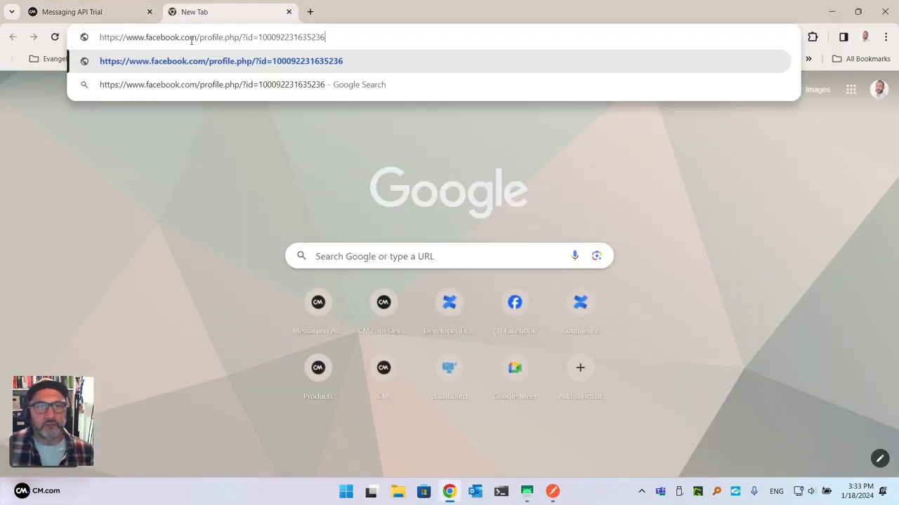
key(Return)
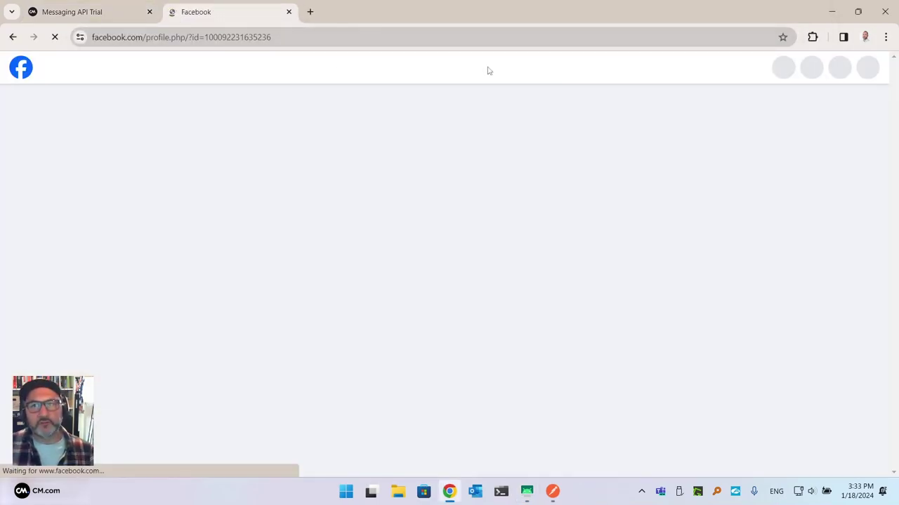
- Open the CM Trial Co. Messenger chat box and delete the mistakenly pasted page link
scroll(439, 71, down, 2)
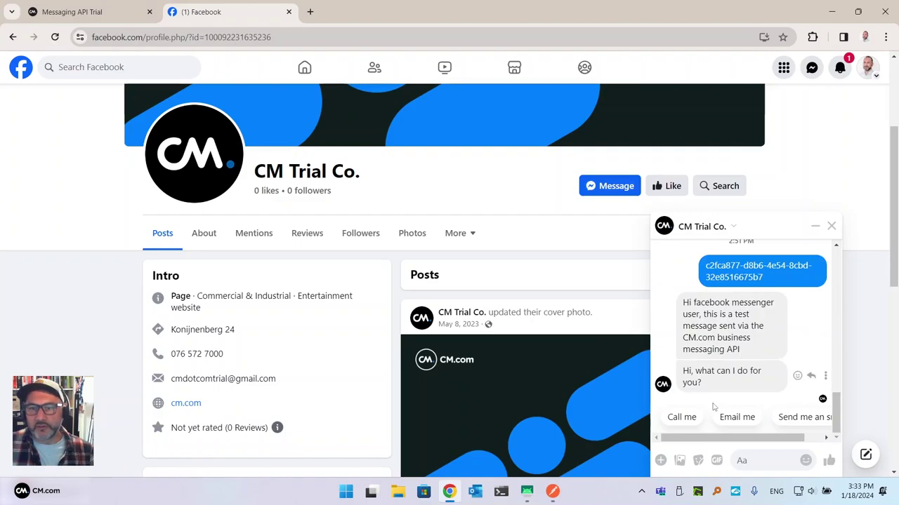
scroll(728, 370, down, 2)
scroll(742, 460, up, 4)
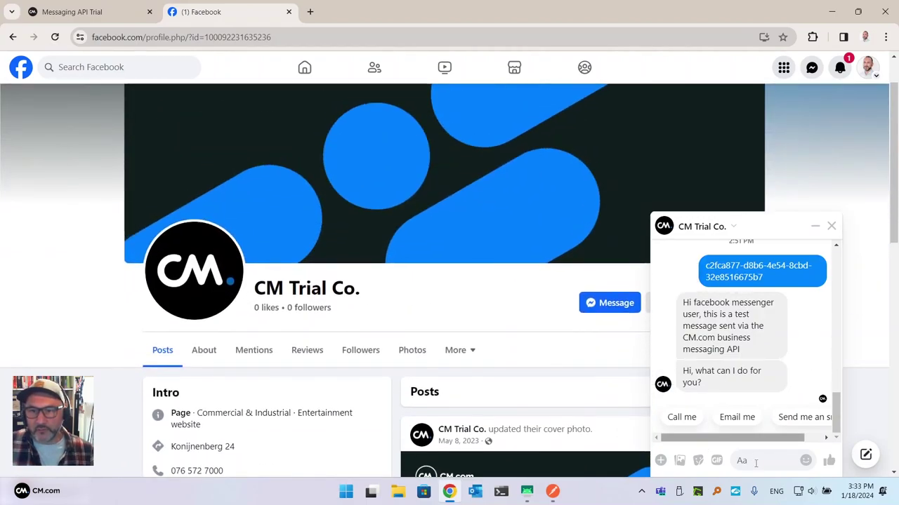
click(755, 462)
key(ctrl+v)
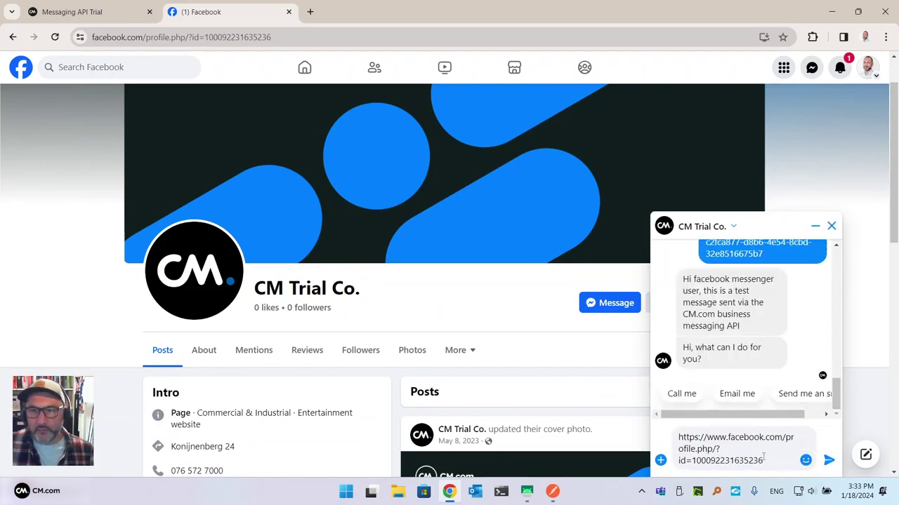
drag(773, 462, 675, 437)
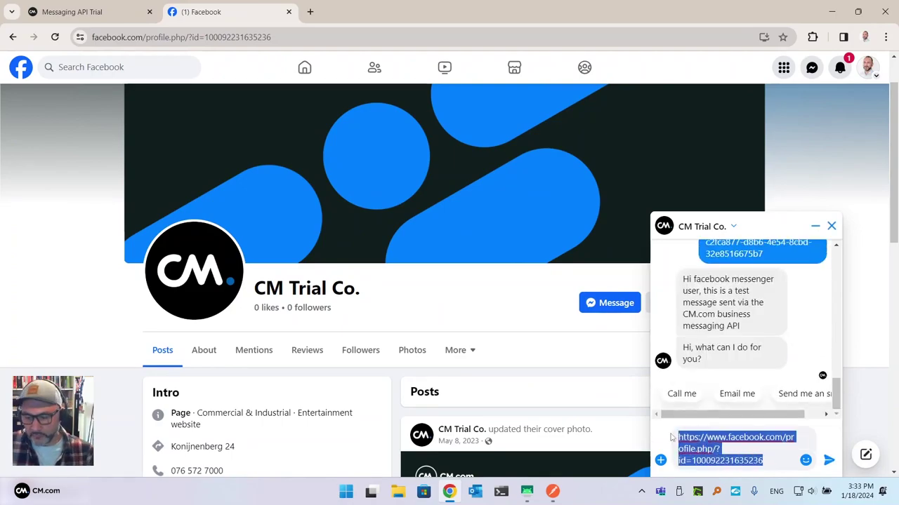
key(BackSpace)
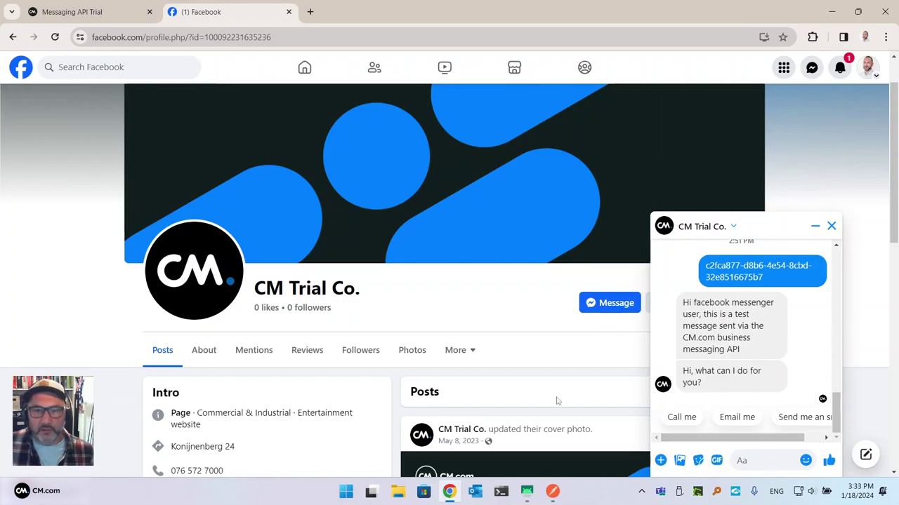
click(526, 492)
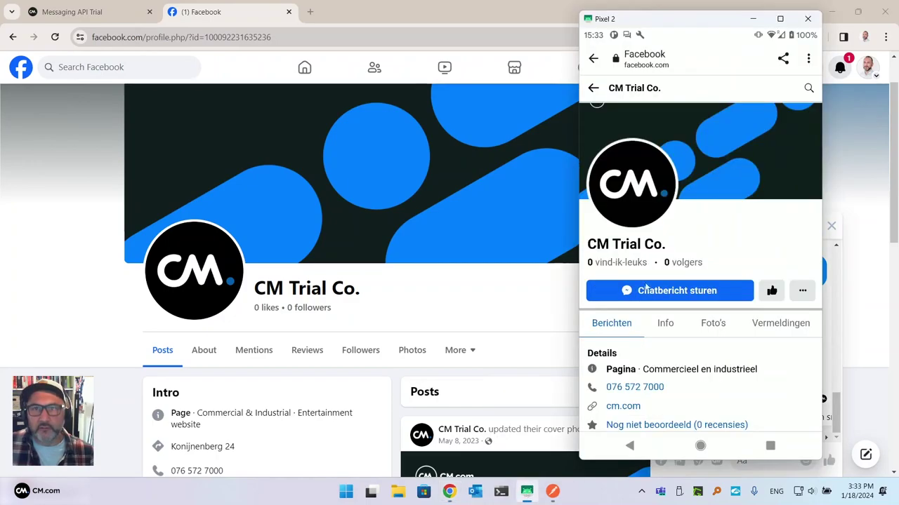
- Copy the temporary trial API key from the Gmail trial e-mail
click(593, 60)
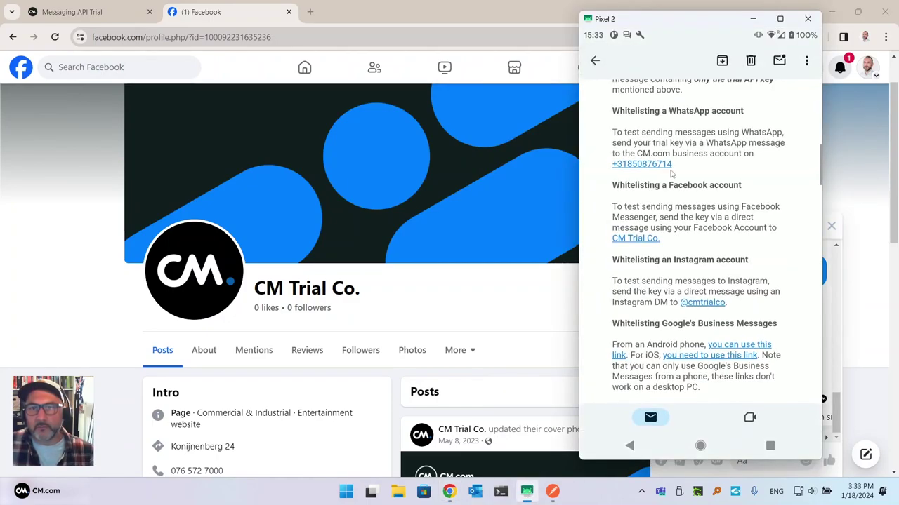
scroll(673, 174, up, 5)
scroll(672, 174, up, 6)
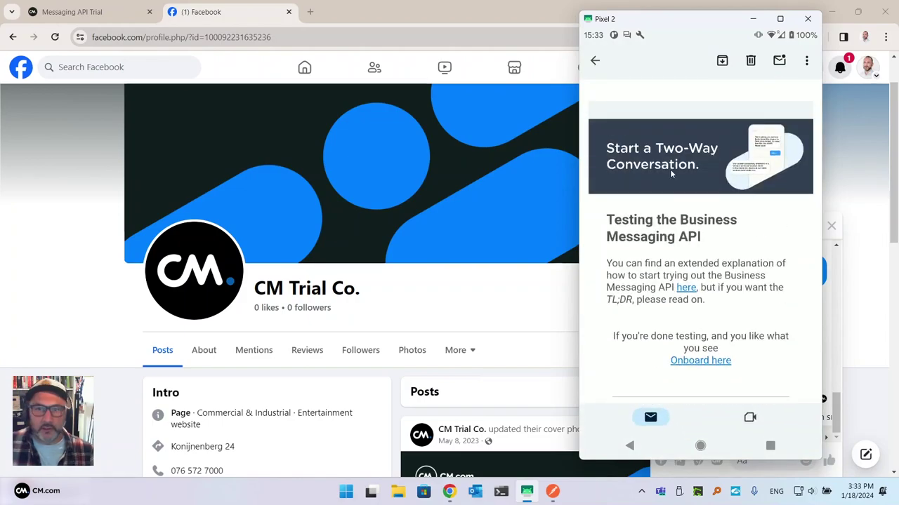
scroll(671, 175, up, 1)
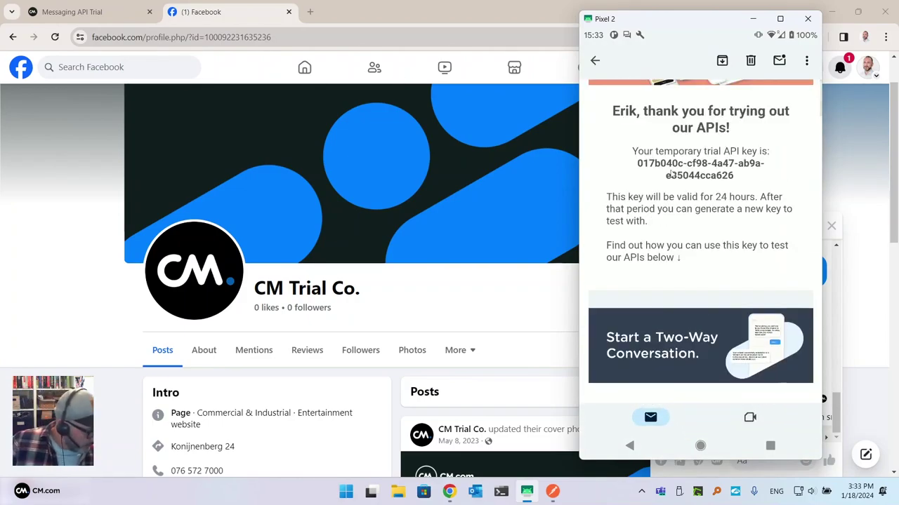
click(672, 175)
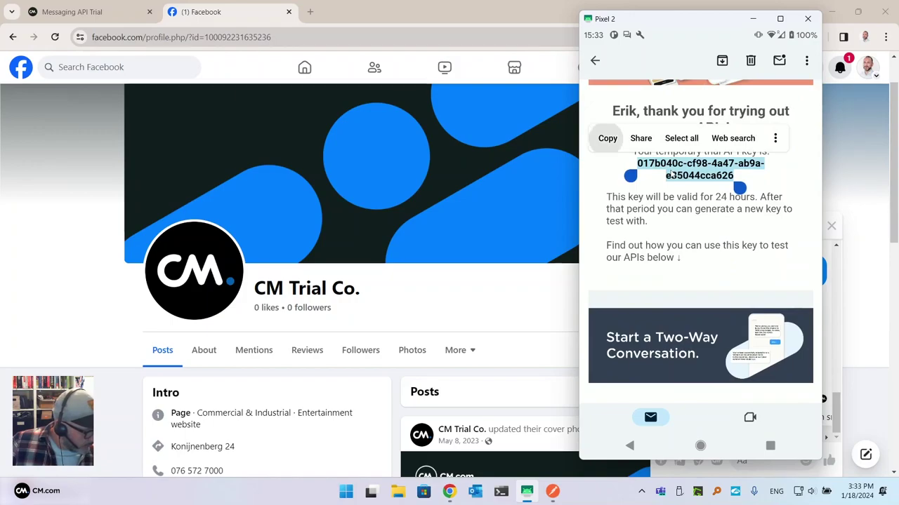
click(606, 138)
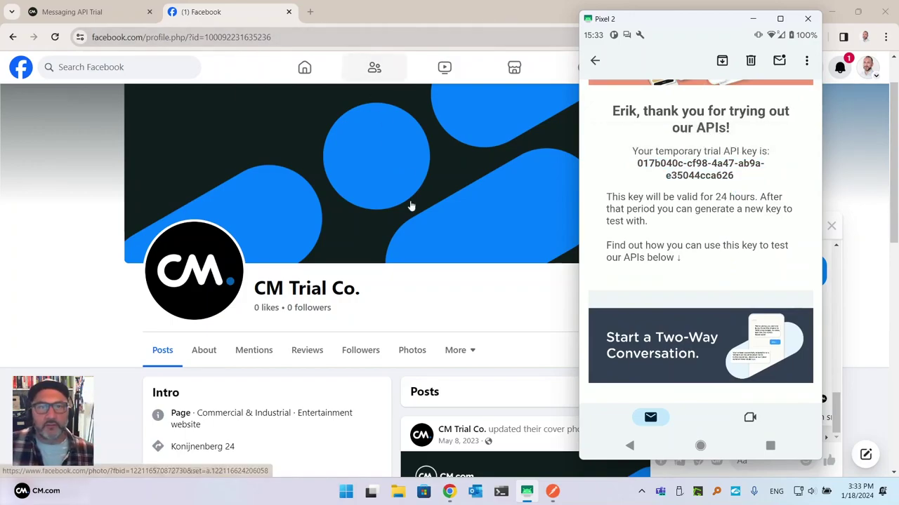
click(111, 330)
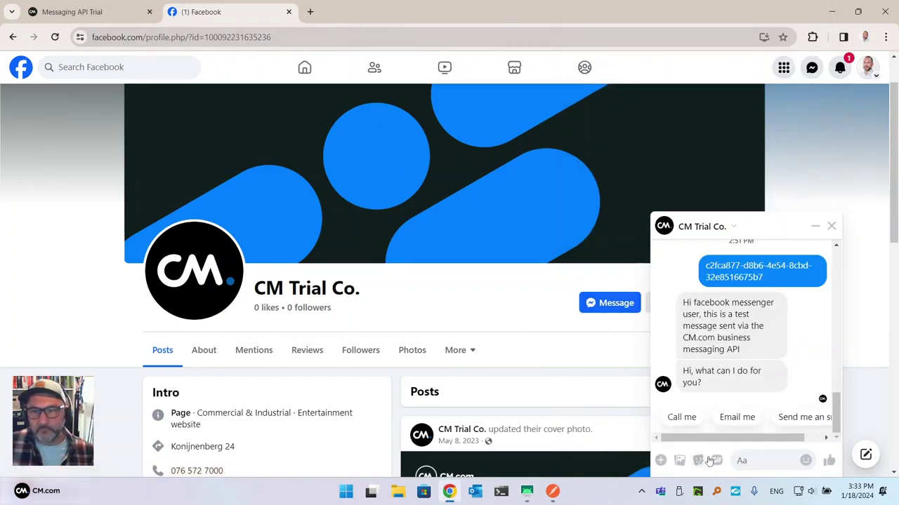
- Paste the trial API key into the CM Trial Co. Messenger chat and send it
click(759, 460)
key(ctrl+v)
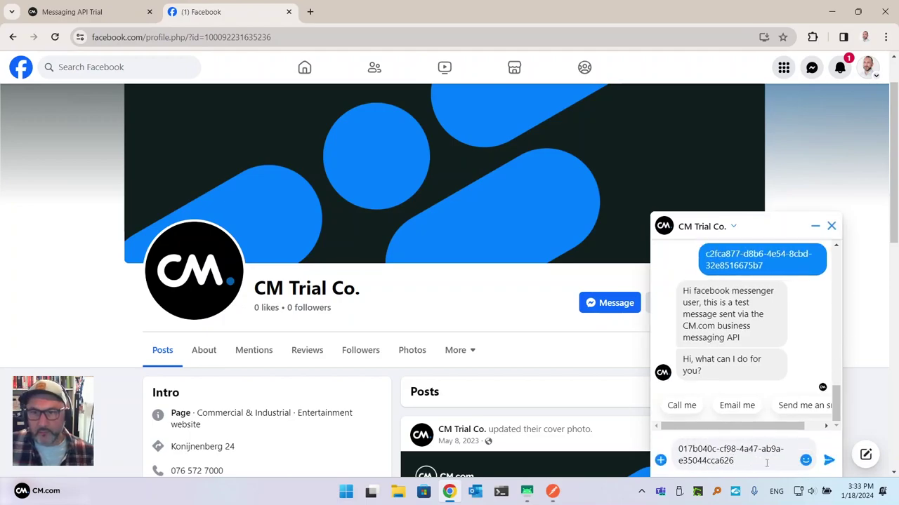
click(828, 462)
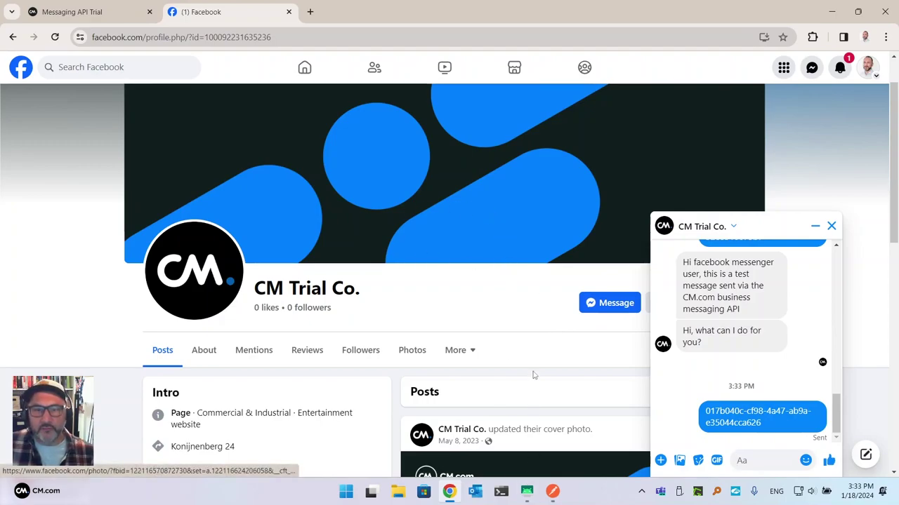
click(527, 491)
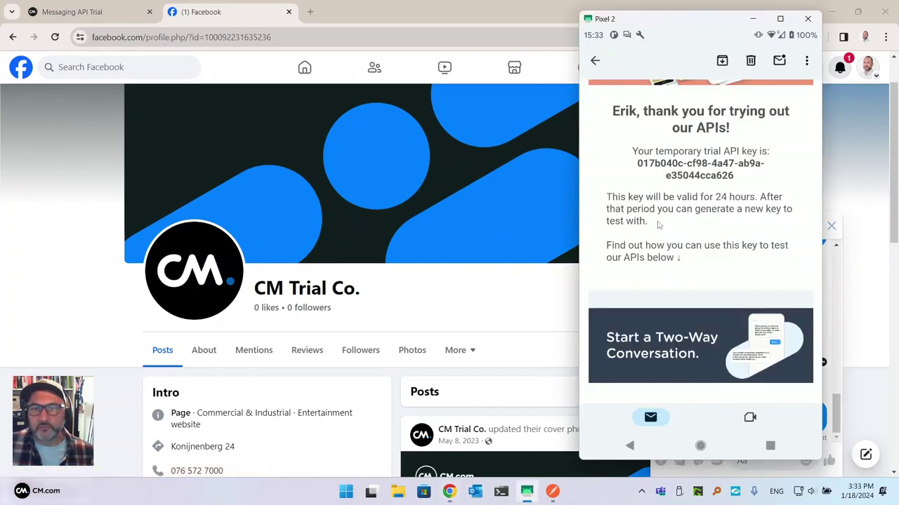
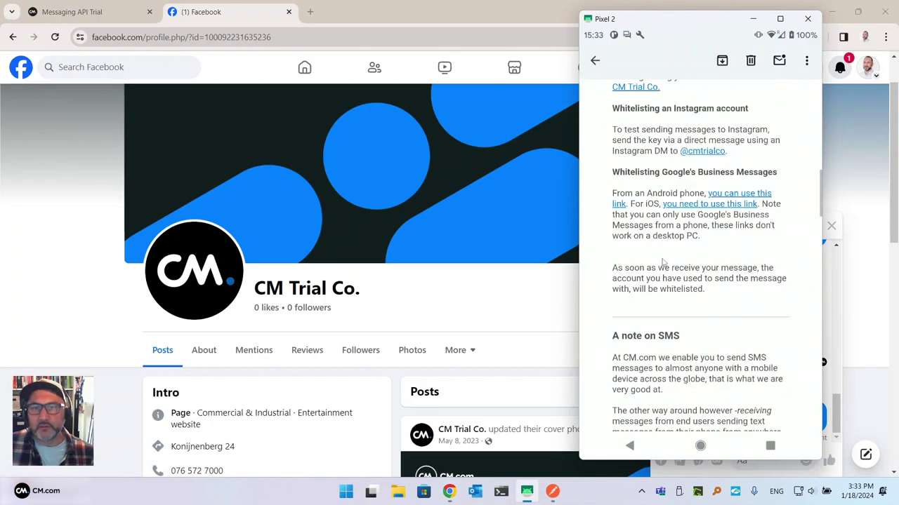
- Visit the CM Trial Co. Facebook chat, then follow the email's Instagram DM link instead
scroll(662, 262, up, 3)
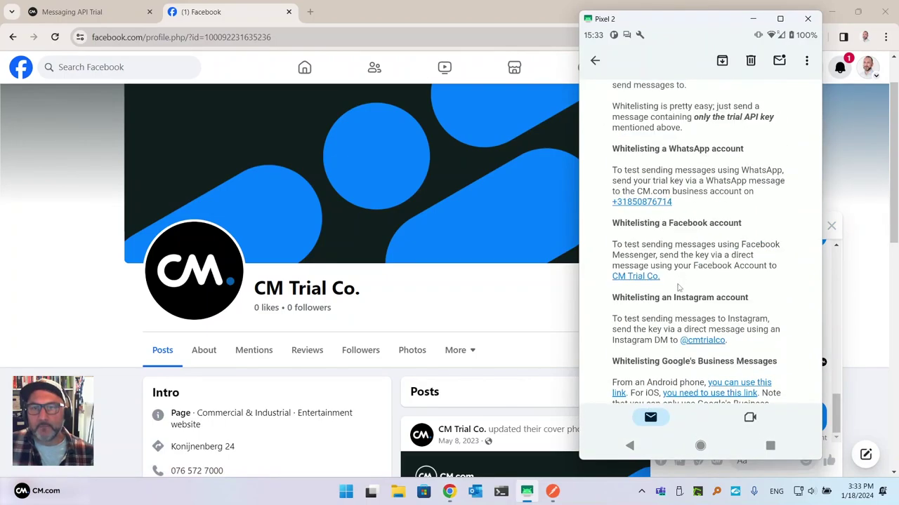
scroll(684, 305, down, 1)
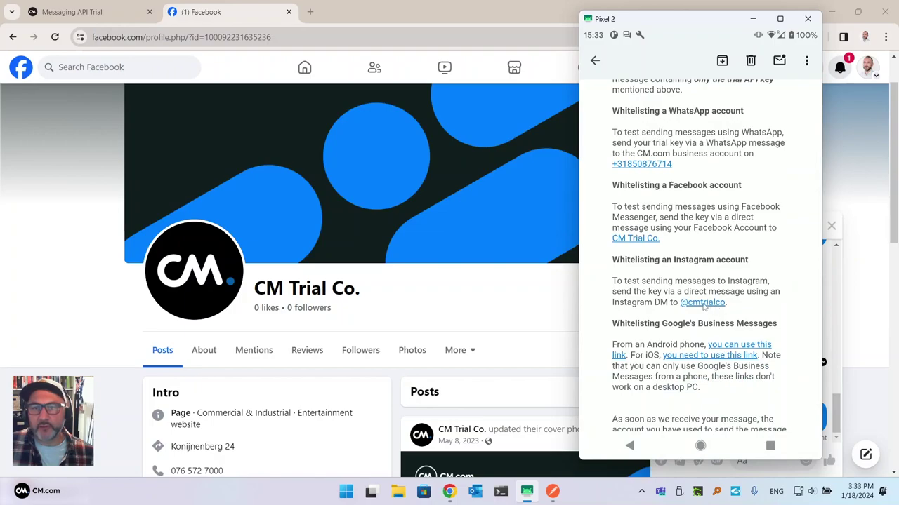
click(702, 303)
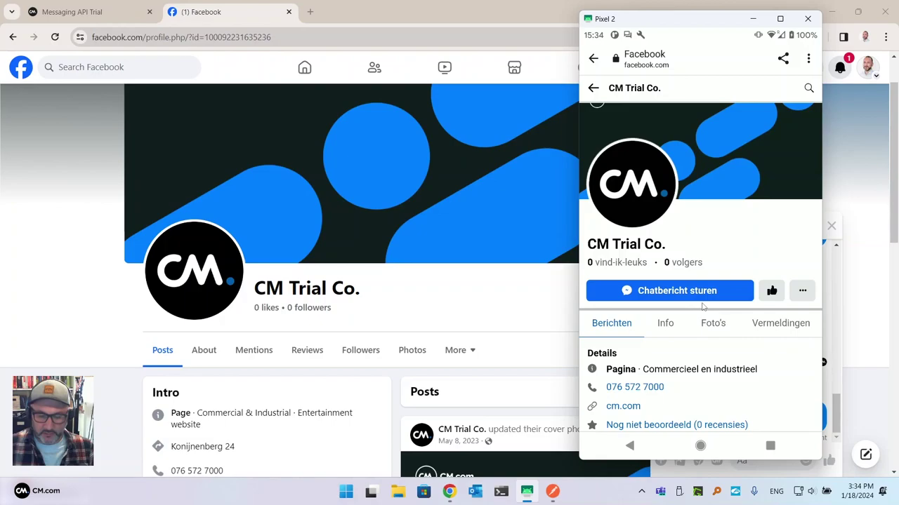
click(702, 302)
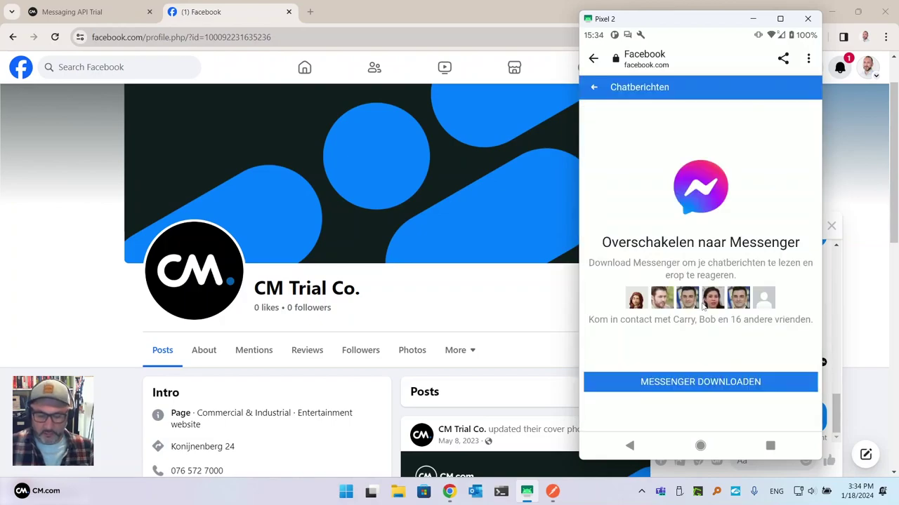
key(Escape)
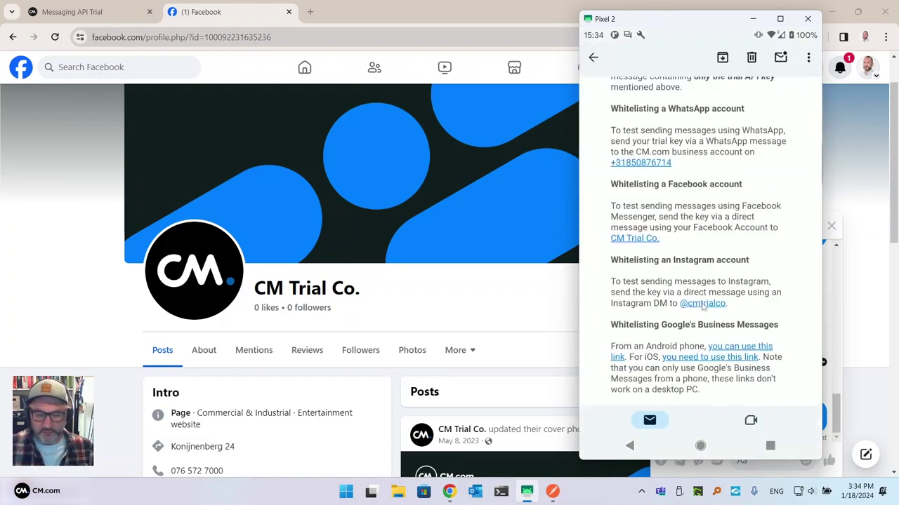
scroll(702, 303, down, 1)
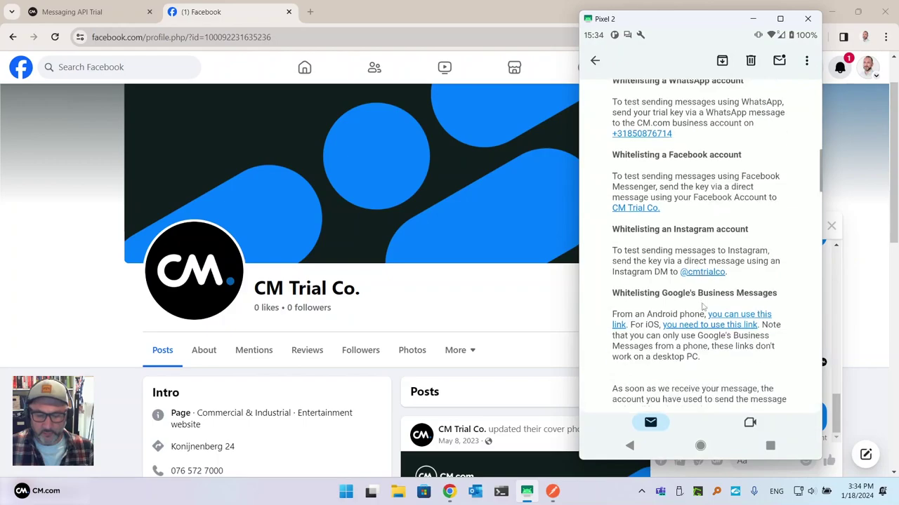
click(702, 306)
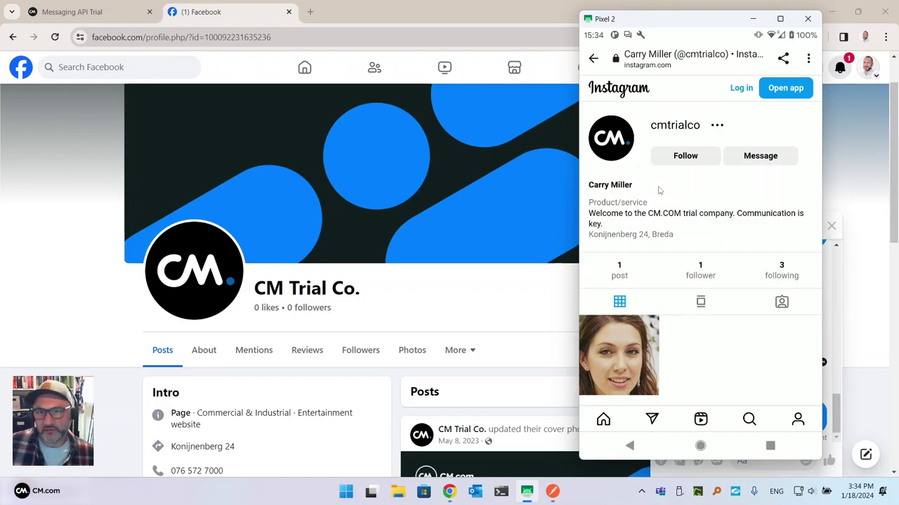
- Open the trial account's profile in the Instagram app and start a direct message chat
scroll(654, 199, down, 1)
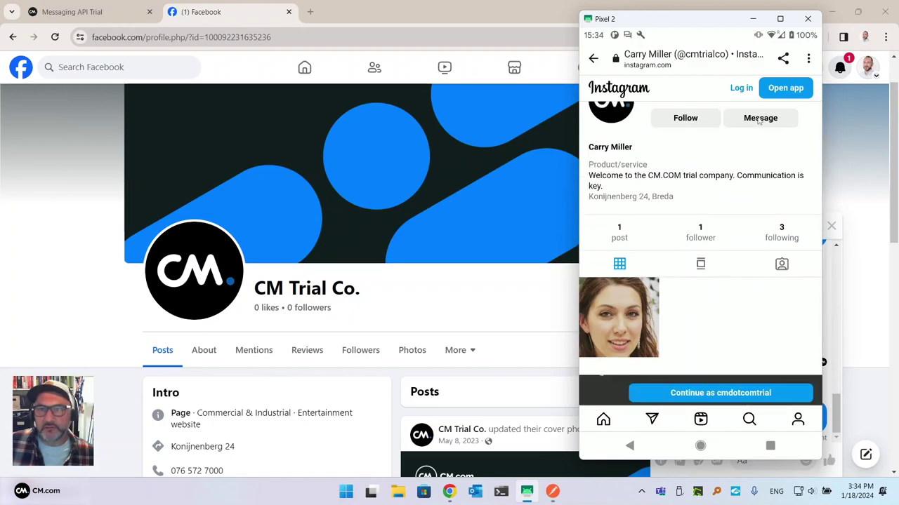
click(775, 96)
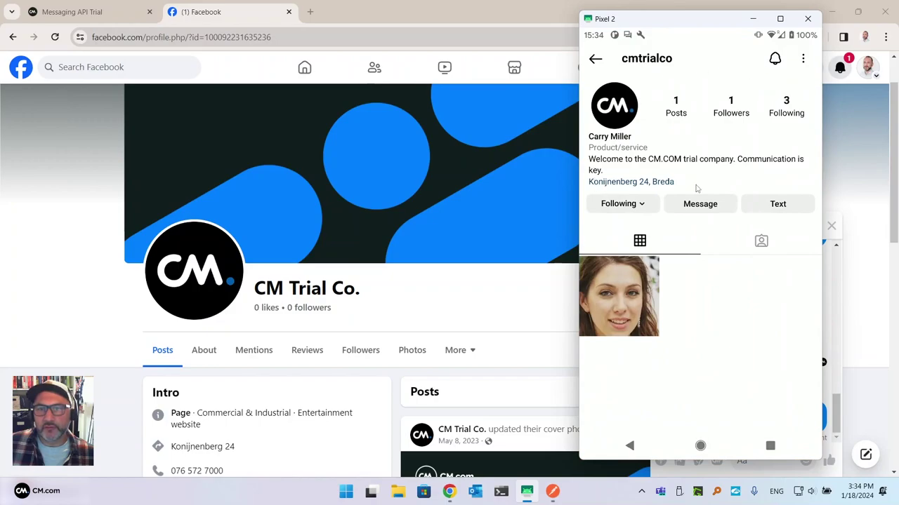
click(704, 205)
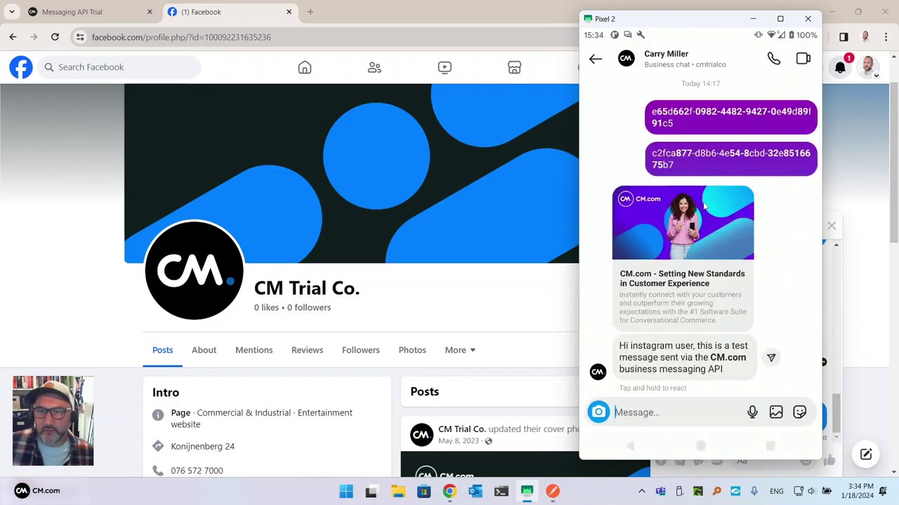
key(Escape)
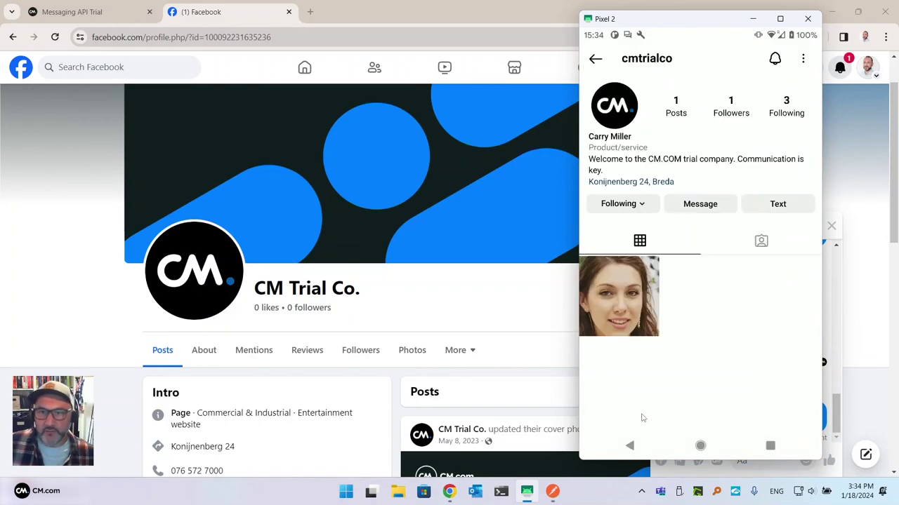
click(716, 205)
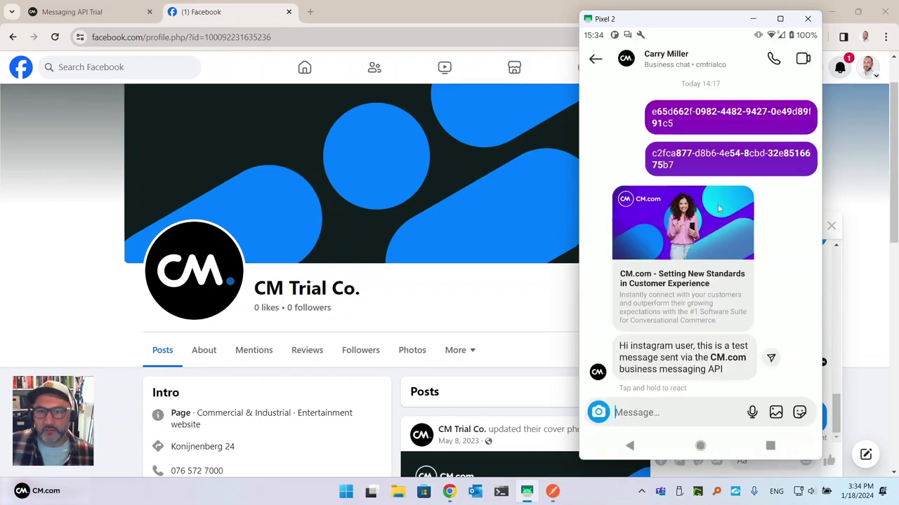
- Paste the trial API key into the chat, send it, and go back to the email
click(680, 408)
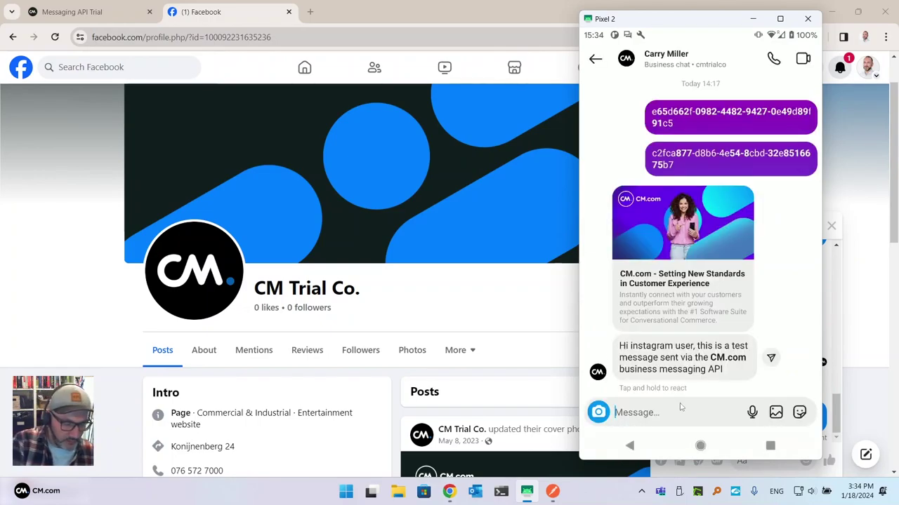
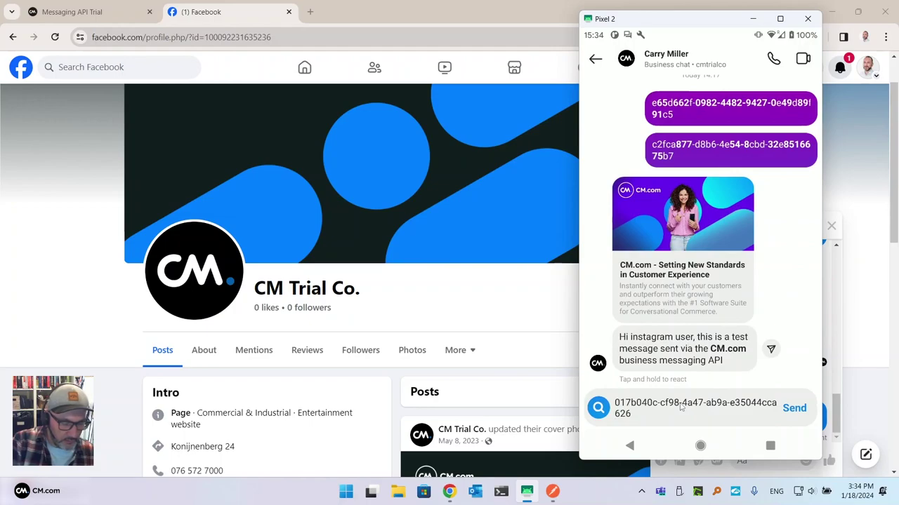
key(Return)
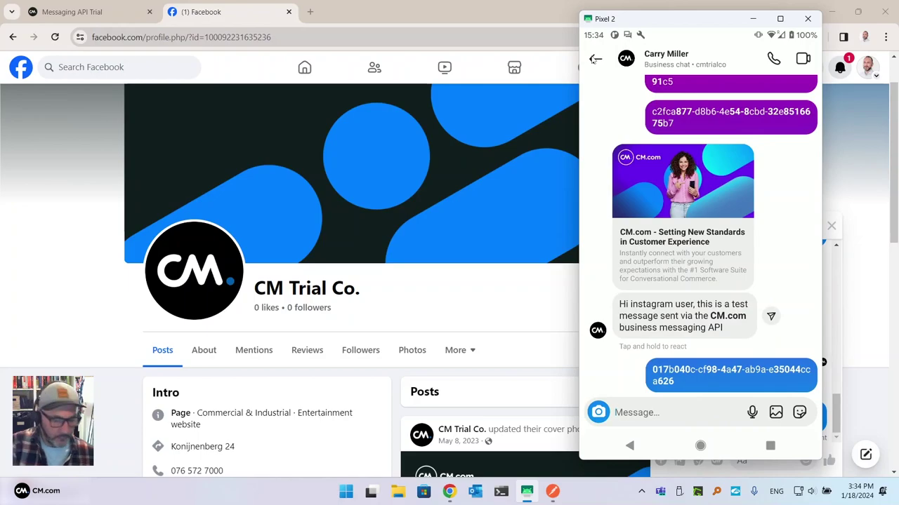
click(594, 60)
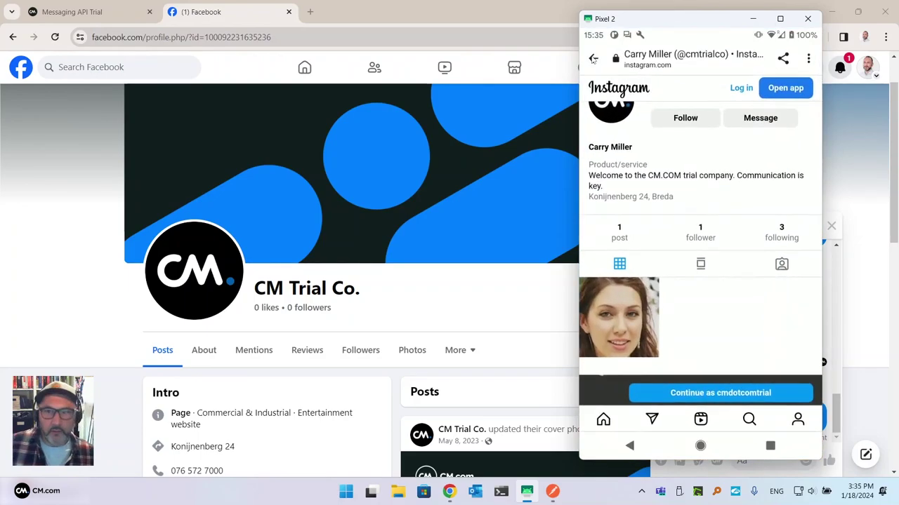
click(593, 59)
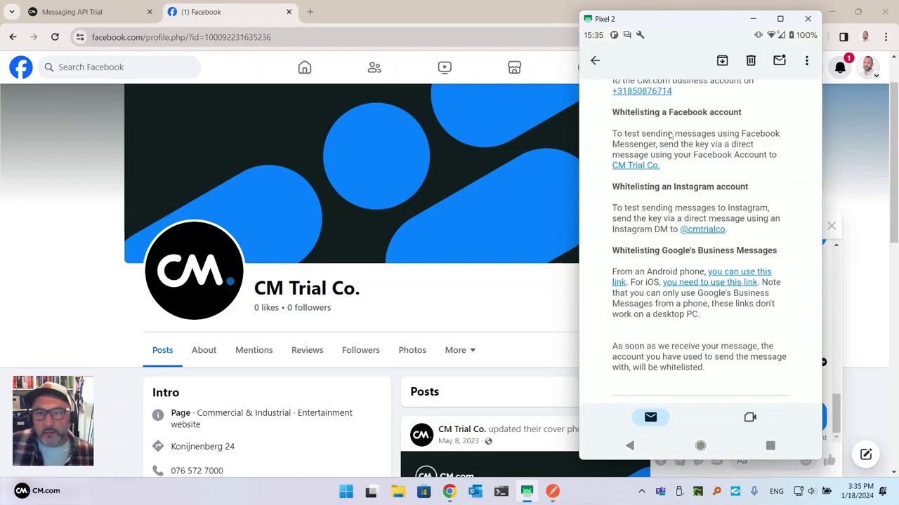
- Scroll the email down to the Android Business Messages link for CM.com Trial Company
scroll(665, 174, down, 1)
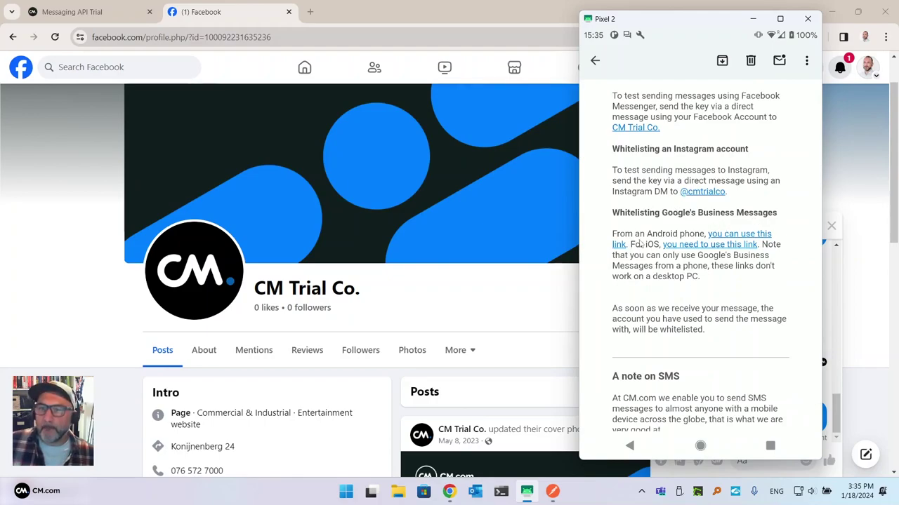
scroll(640, 243, down, 1)
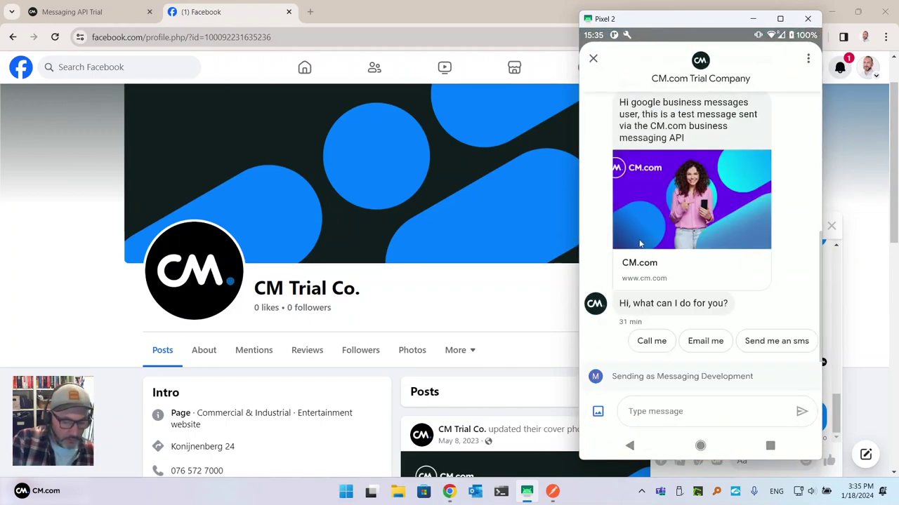
- Paste the trial API key into the CM.com Trial Company chat, send it, and go back to Gmail
click(628, 412)
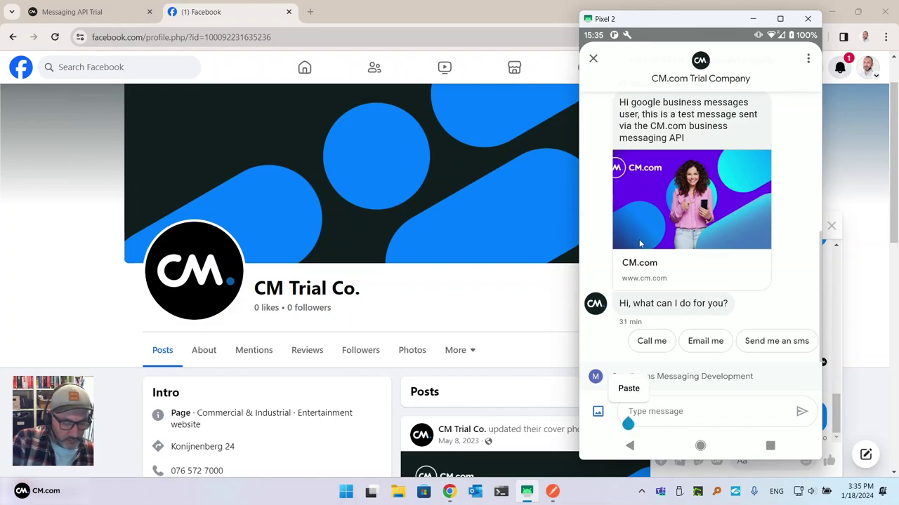
click(627, 378)
key(Return)
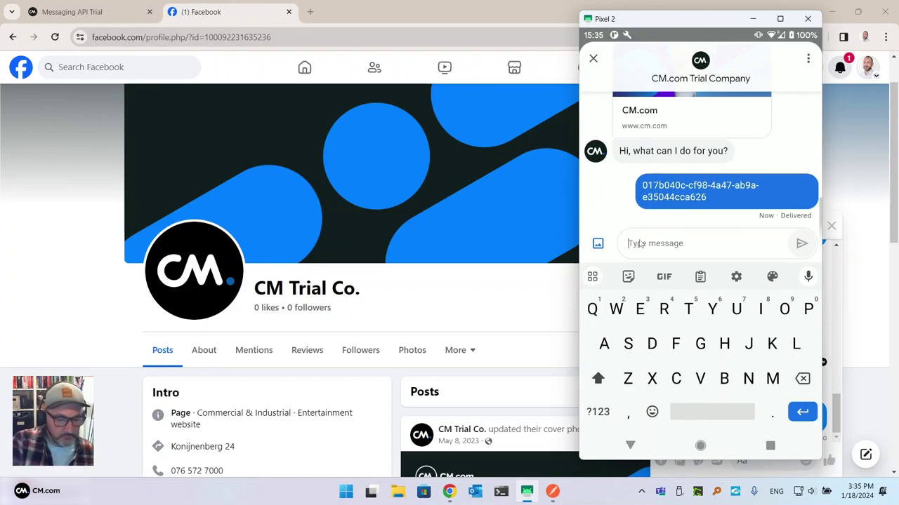
key(Escape)
key(Escape)
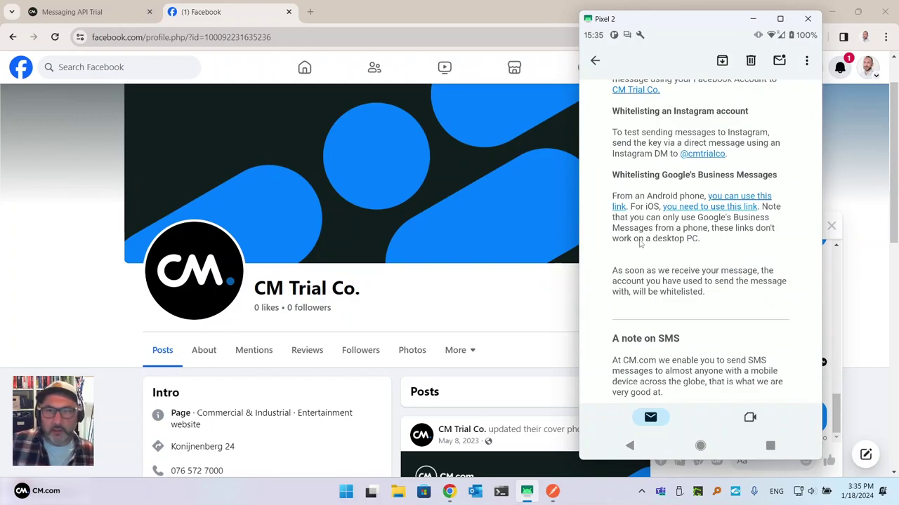
- Scroll past the SMS notes to the Trial Dashboard section with the productToken field
scroll(656, 223, down, 2)
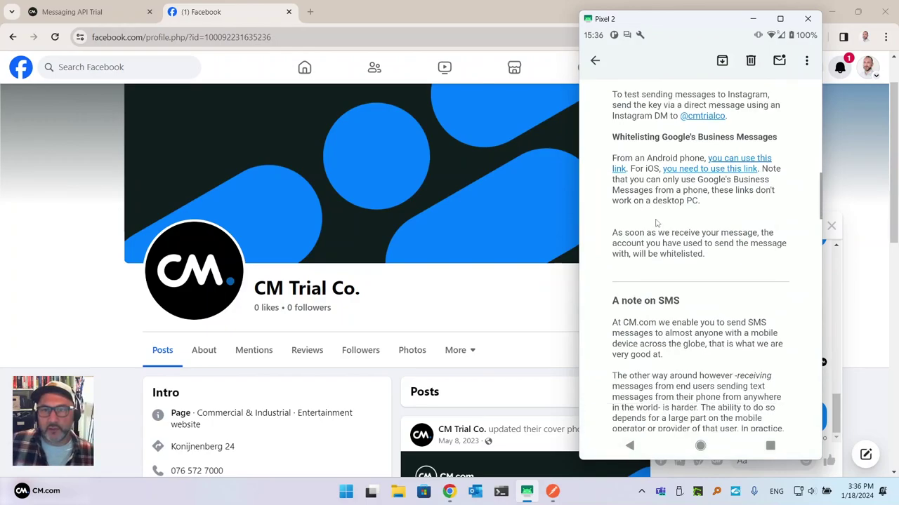
scroll(656, 224, down, 2)
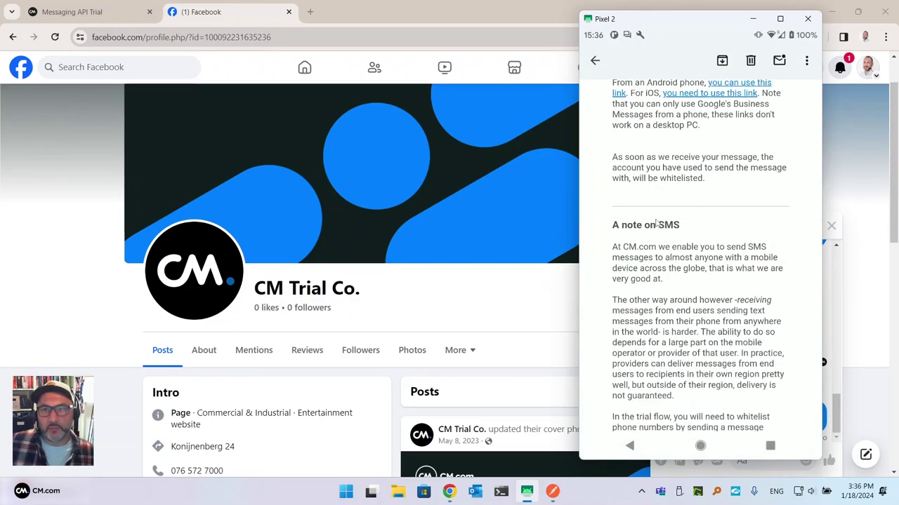
scroll(657, 224, down, 1)
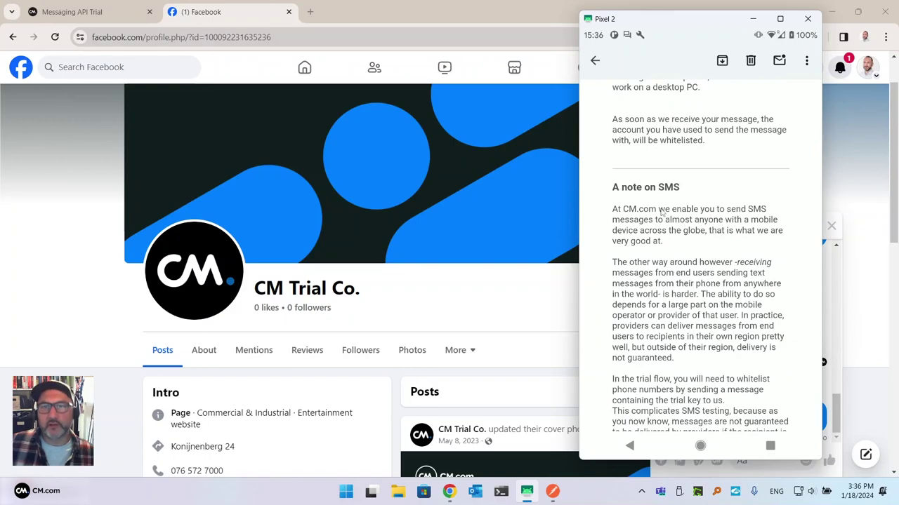
scroll(662, 212, up, 5)
scroll(661, 211, down, 6)
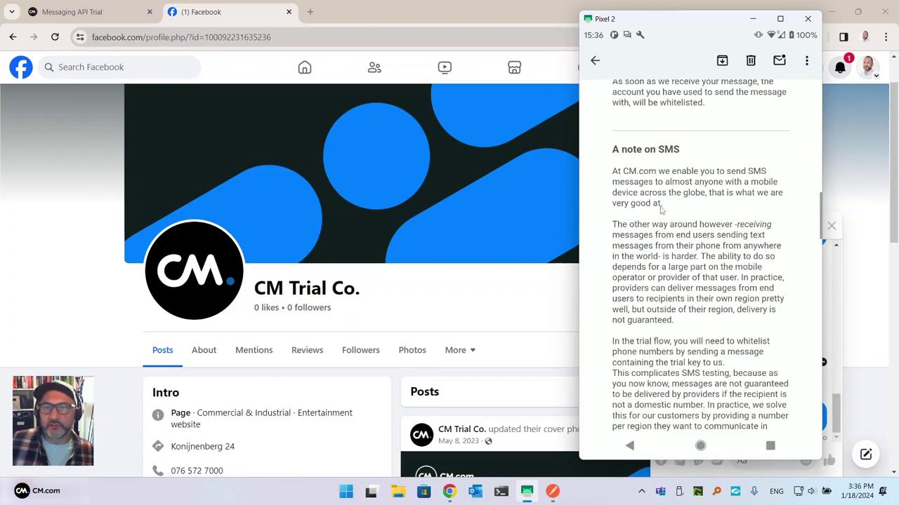
scroll(660, 197, down, 4)
scroll(660, 197, up, 1)
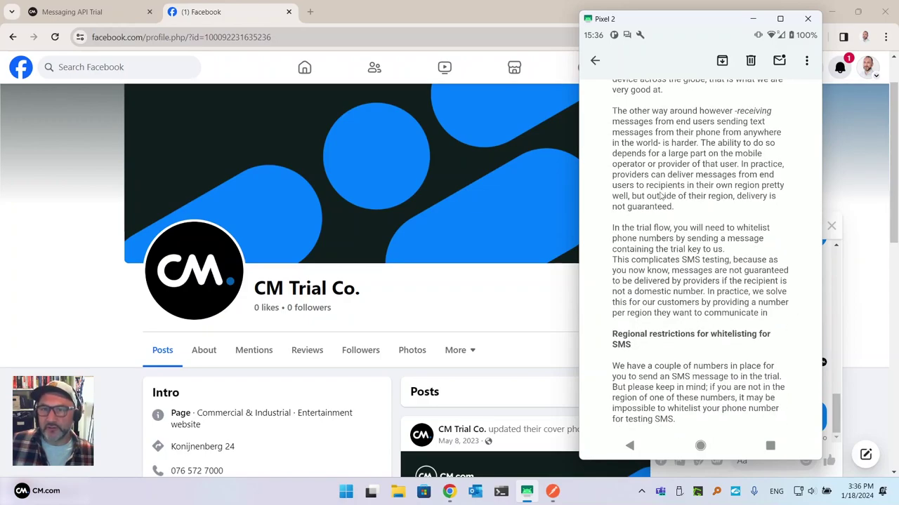
scroll(659, 197, down, 2)
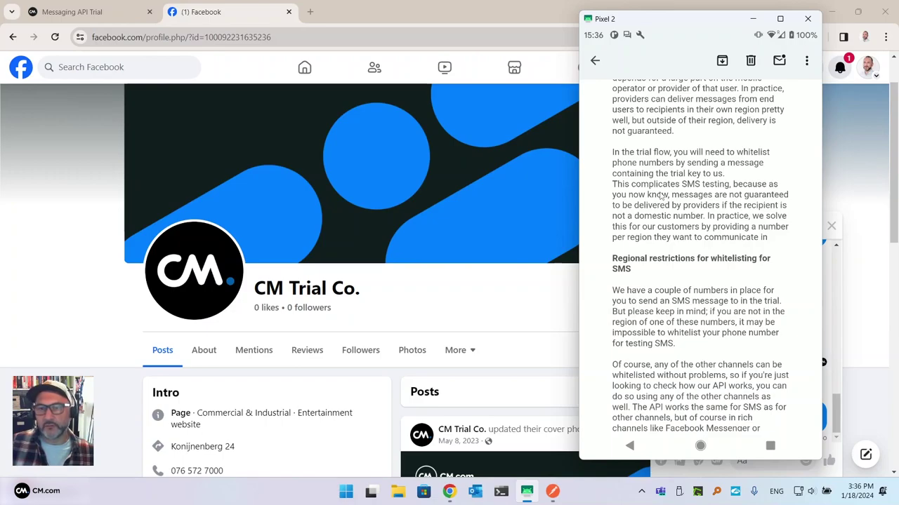
scroll(667, 215, down, 3)
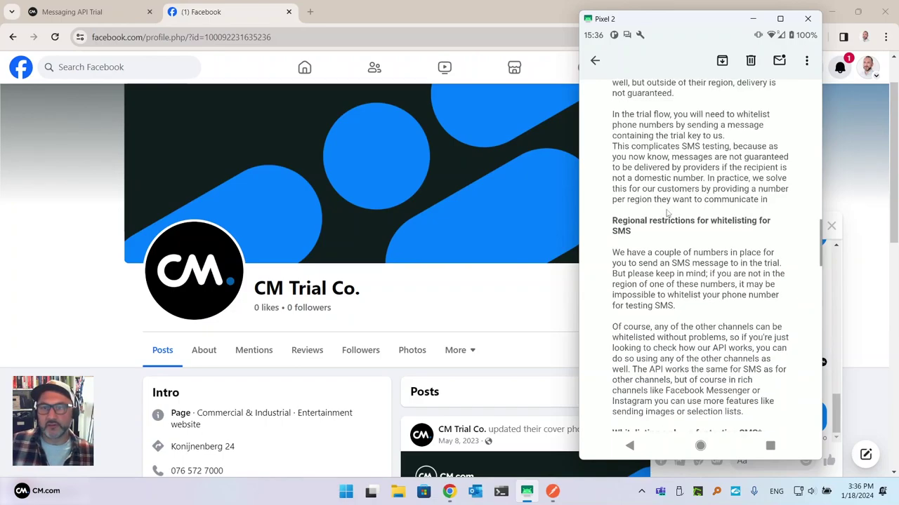
scroll(666, 214, down, 8)
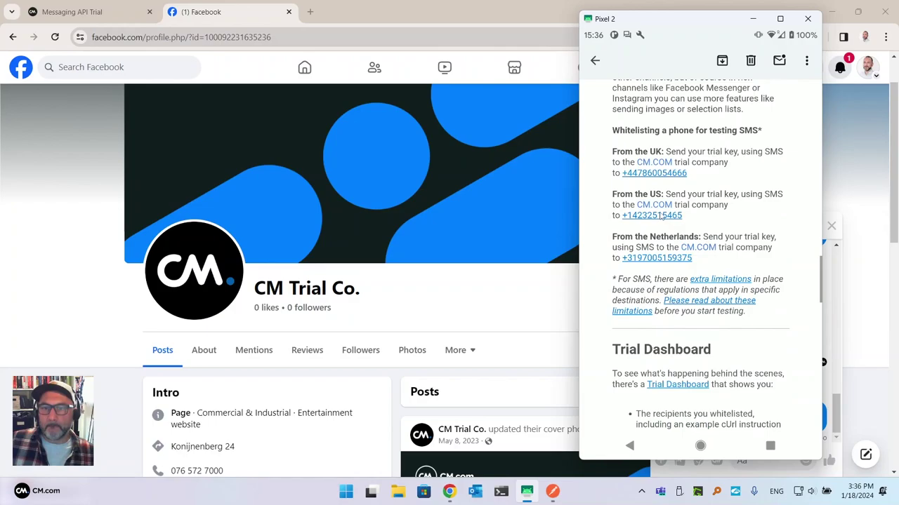
scroll(659, 216, down, 4)
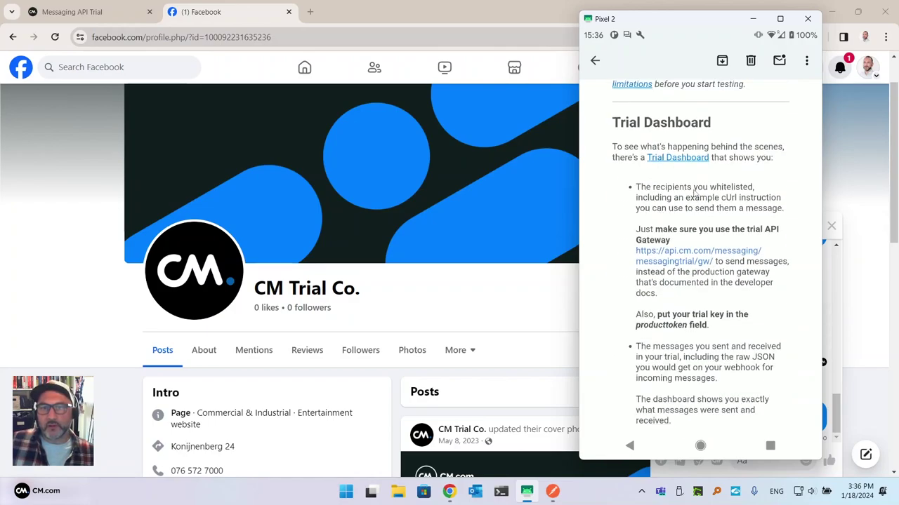
- Open the Trial Dashboard link from the email and copy the page's address
click(671, 159)
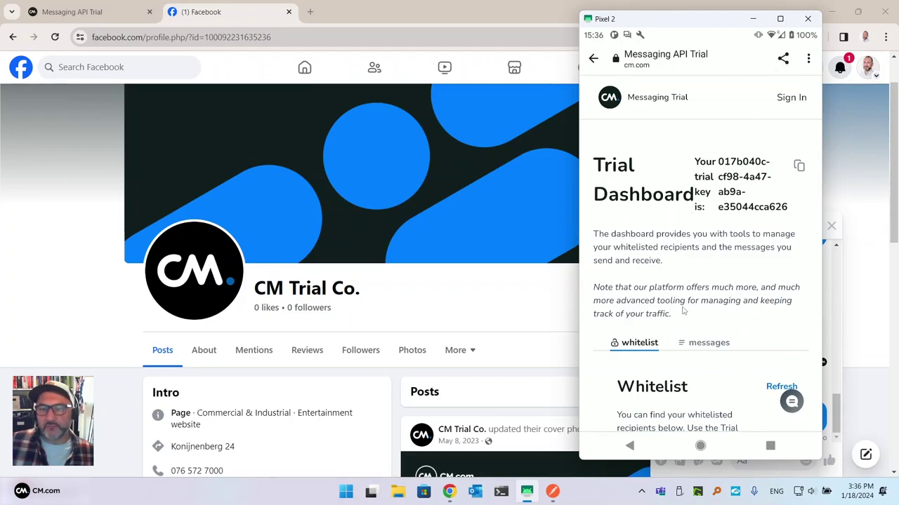
click(784, 59)
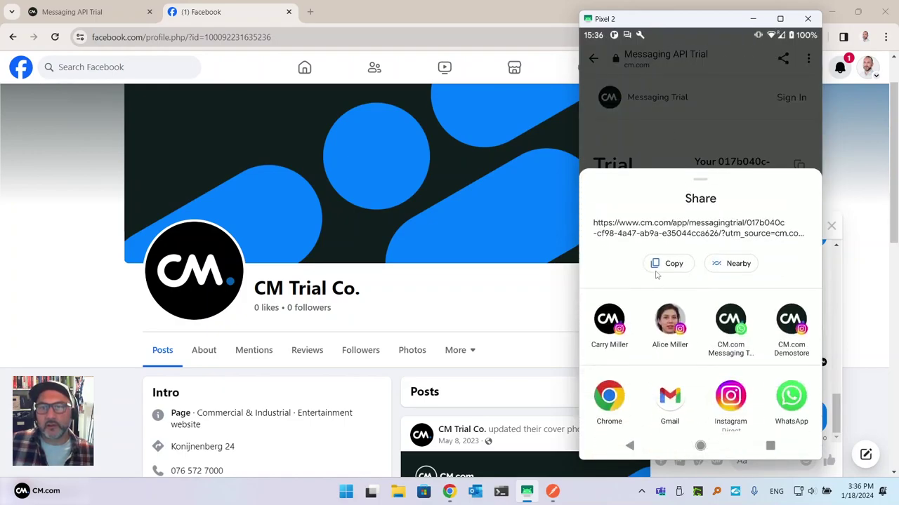
click(658, 267)
- Load the copied dashboard address in a new desktop Chrome tab
click(309, 15)
click(309, 12)
click(290, 37)
key(ctrl+v)
key(Return)
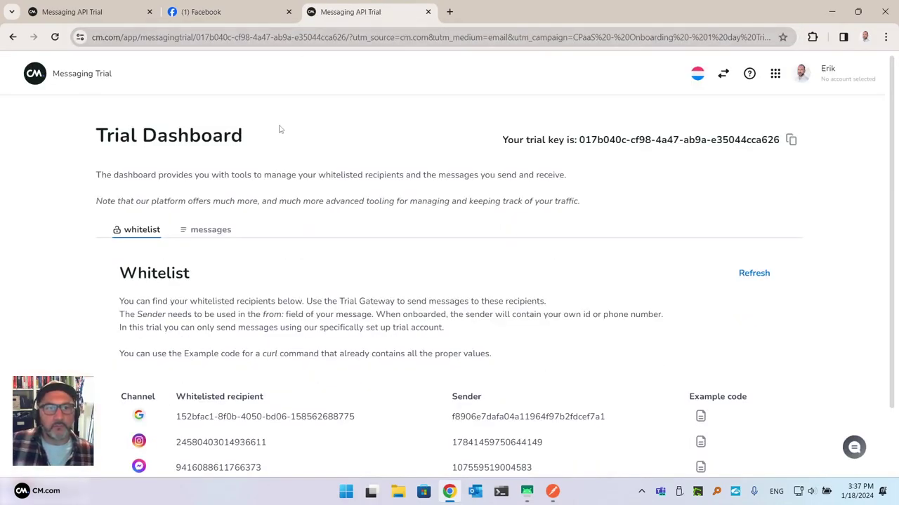
- Show the example curl command for the Google Business Messages row of the whitelist table
scroll(274, 127, down, 1)
scroll(273, 128, up, 1)
scroll(273, 126, down, 1)
scroll(273, 124, up, 1)
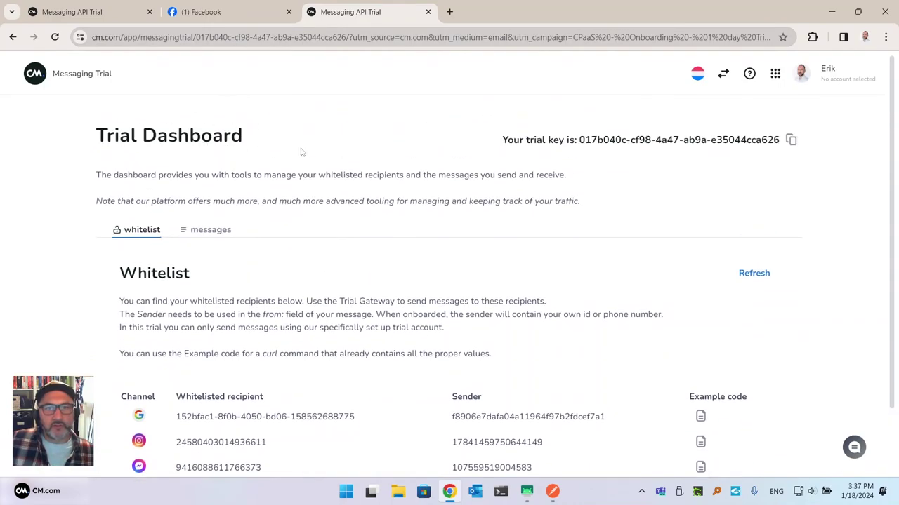
scroll(235, 159, down, 1)
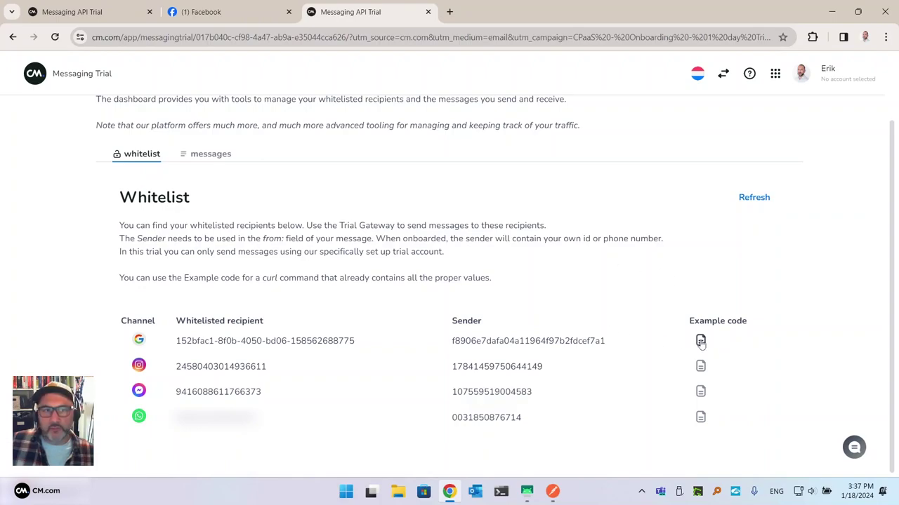
click(701, 342)
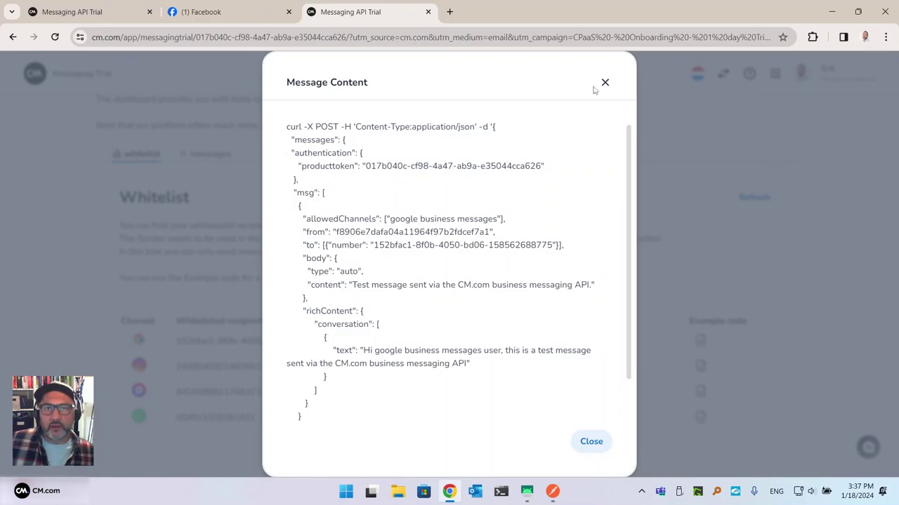